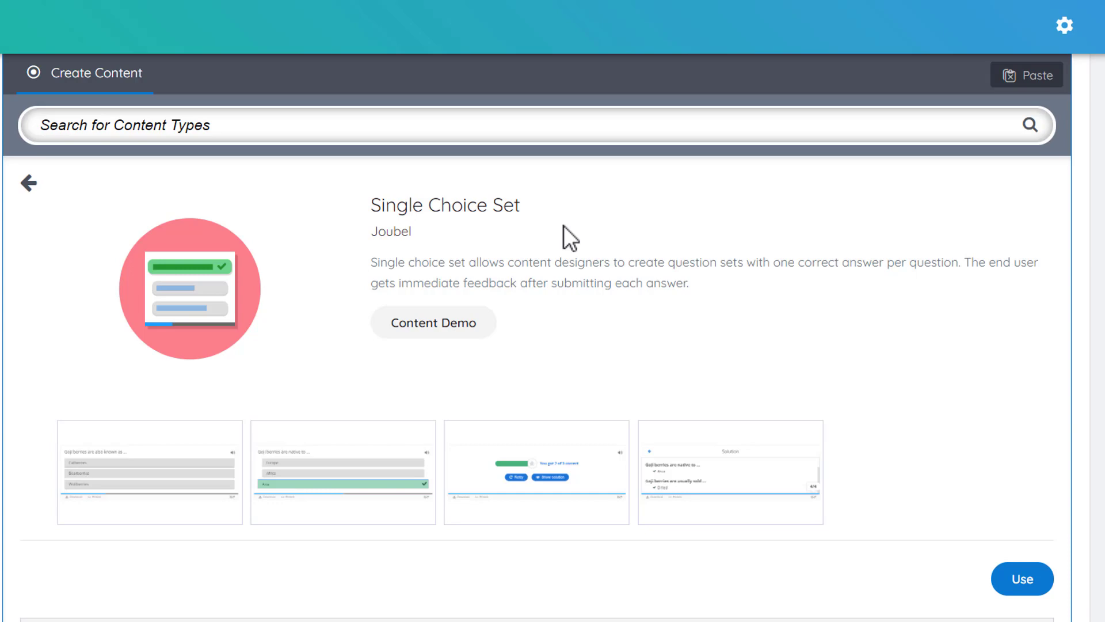
# Preview the Single Choice Set example screenshots one after another and close the preview.
pyautogui.click(207, 512)
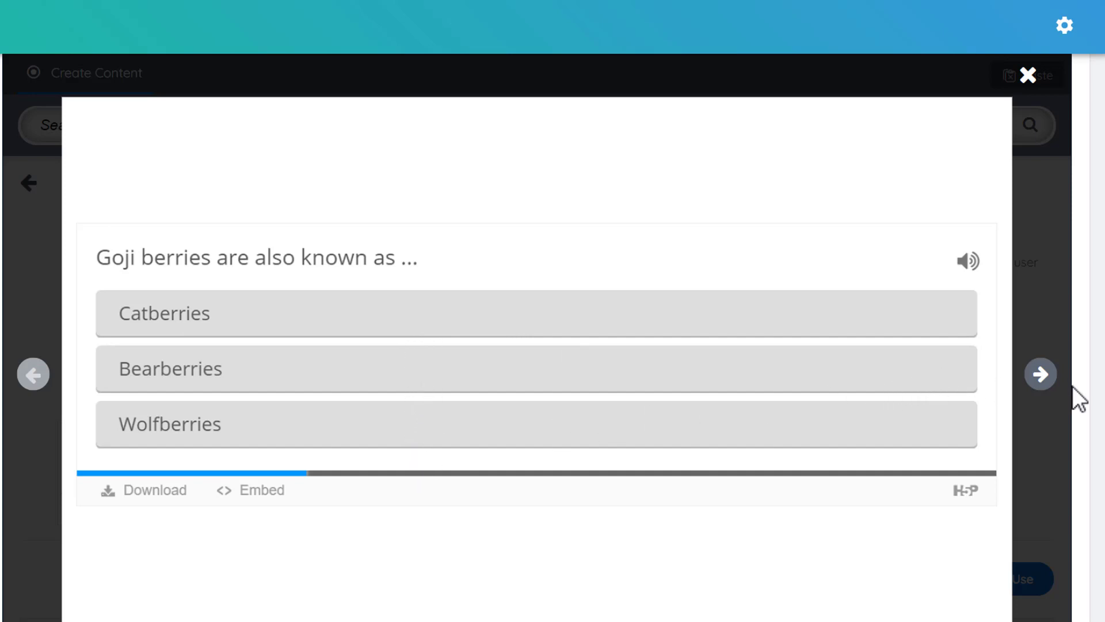
pyautogui.click(1042, 378)
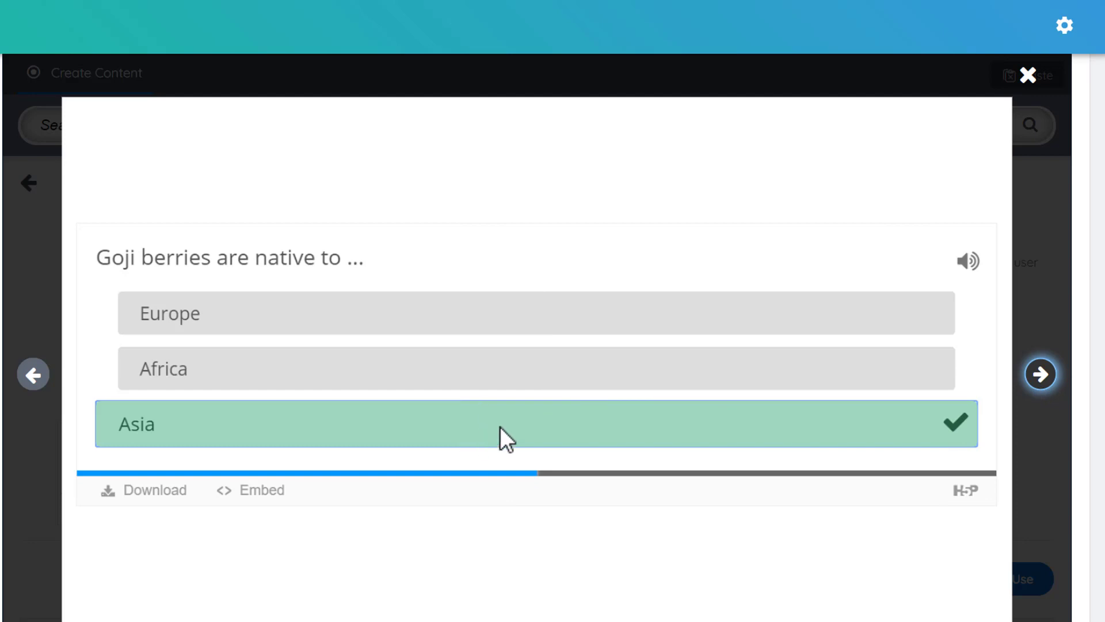
pyautogui.click(1050, 377)
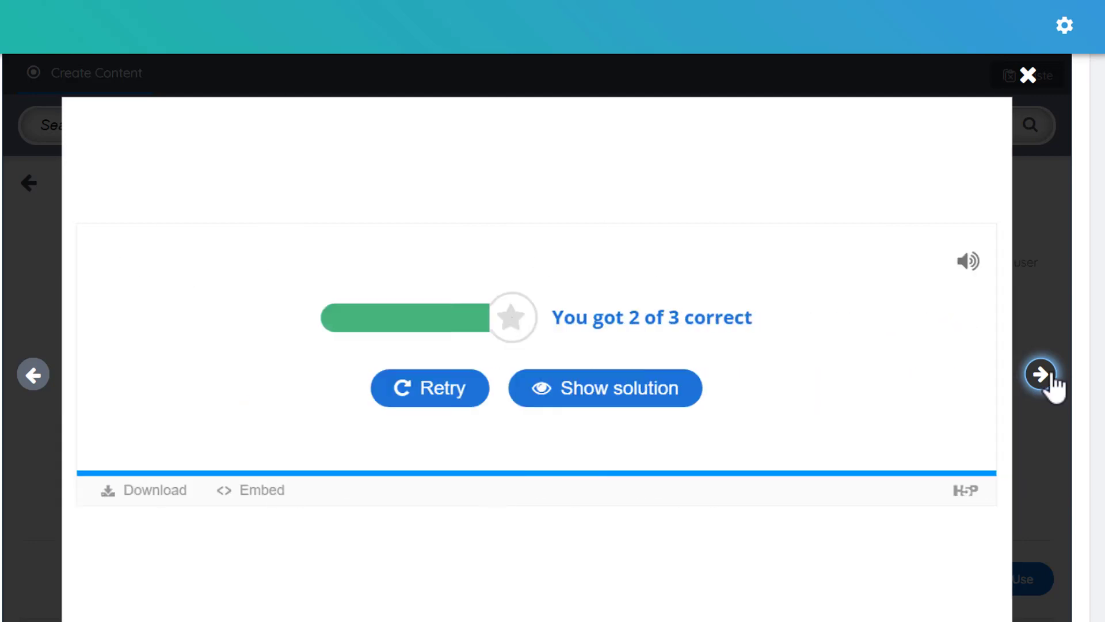
pyautogui.click(1046, 381)
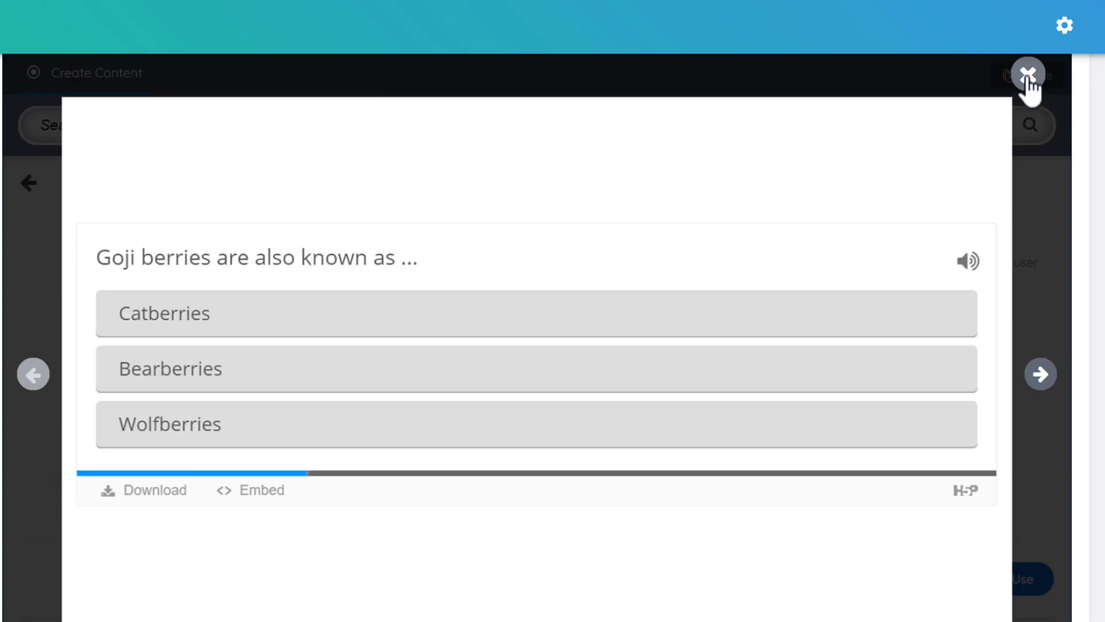
pyautogui.click(1029, 77)
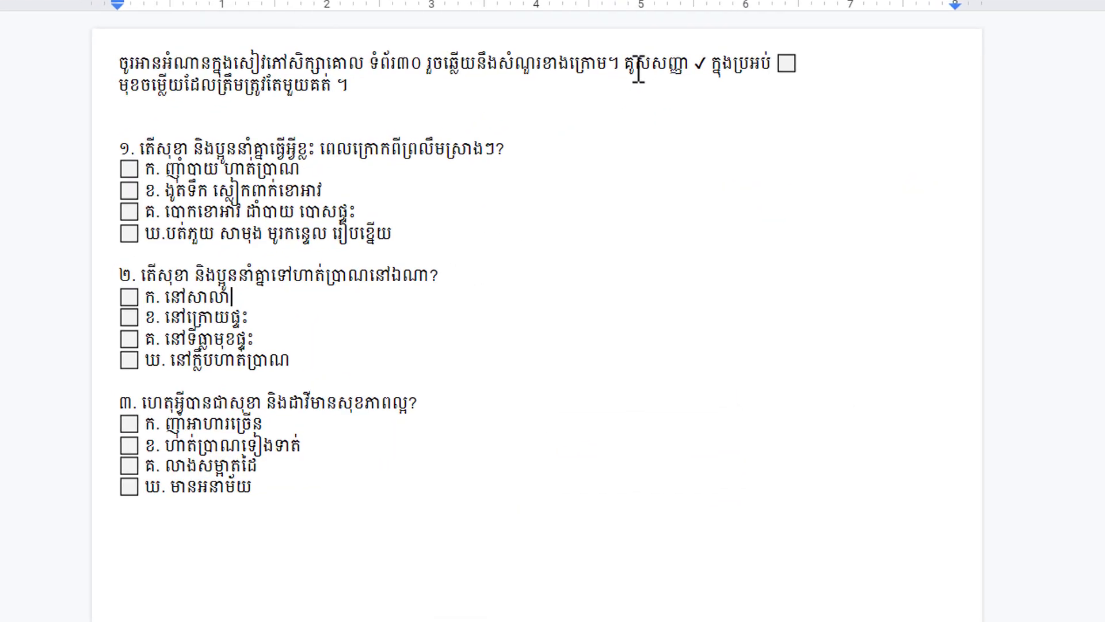
# In the quiz document, move the instruction sentence starting with "គូសសញ្ញា" onto its own line.
pyautogui.click(625, 64)
pyautogui.press('Return')
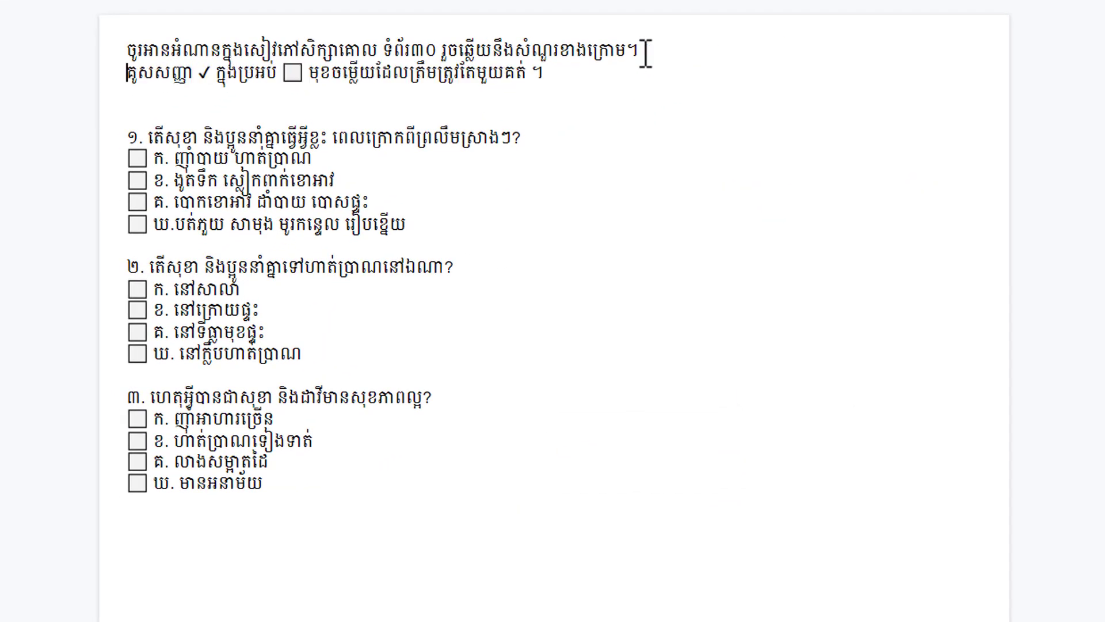
# Switch to Lumi, start the H5P Editor and choose Single Choice Set as the content type.
pyautogui.click(43, 192)
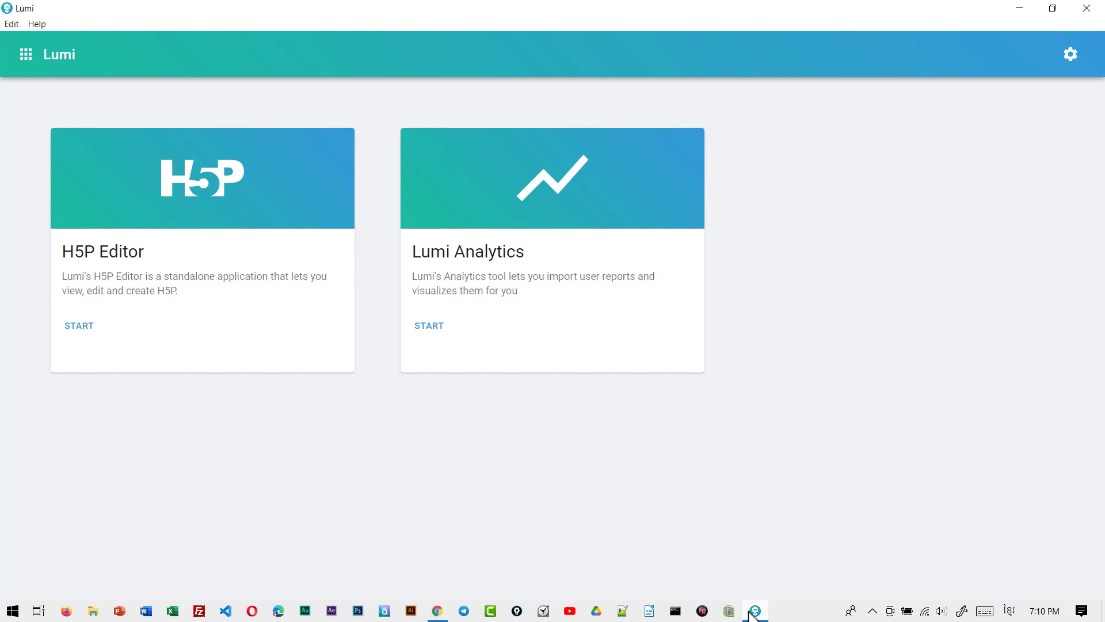
pyautogui.click(252, 235)
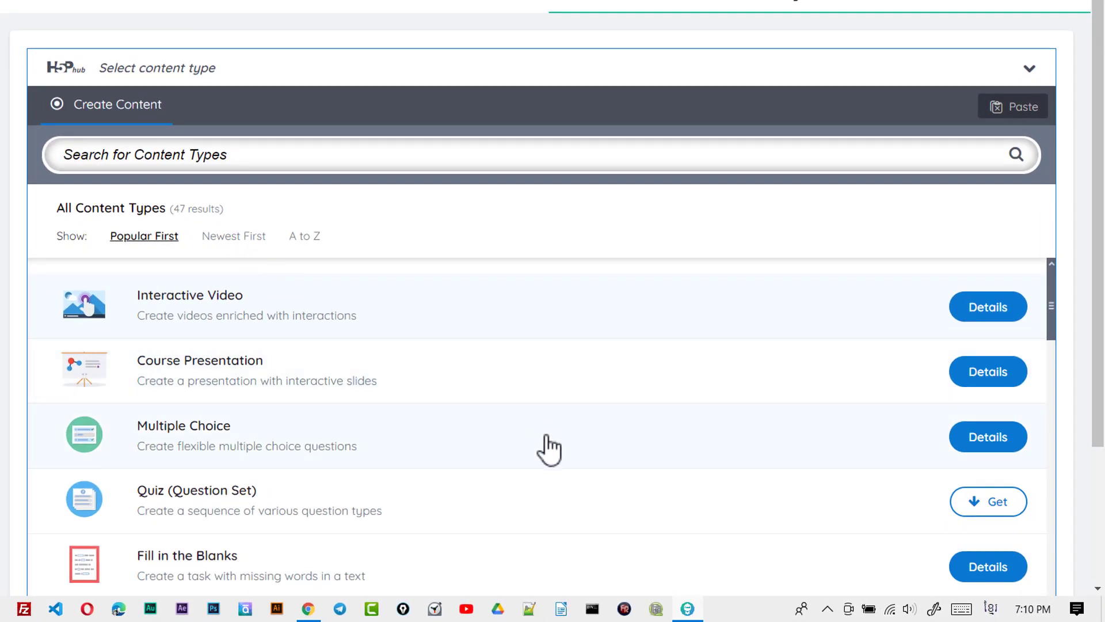
pyautogui.scroll(-3, 548, 446)
pyautogui.scroll(-6, 548, 455)
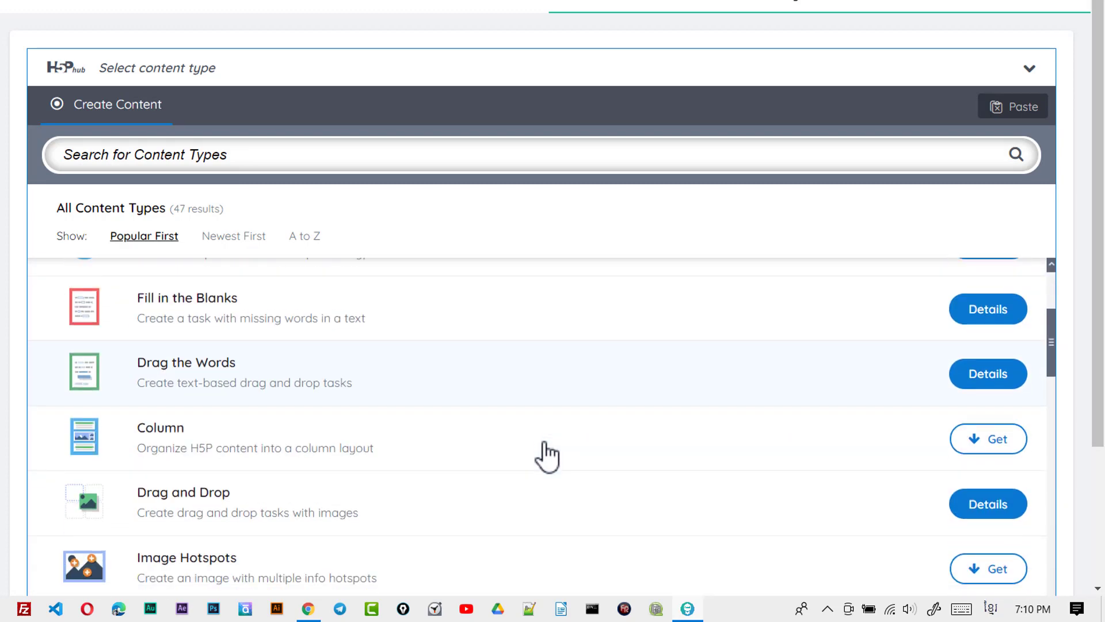
pyautogui.scroll(-2, 547, 454)
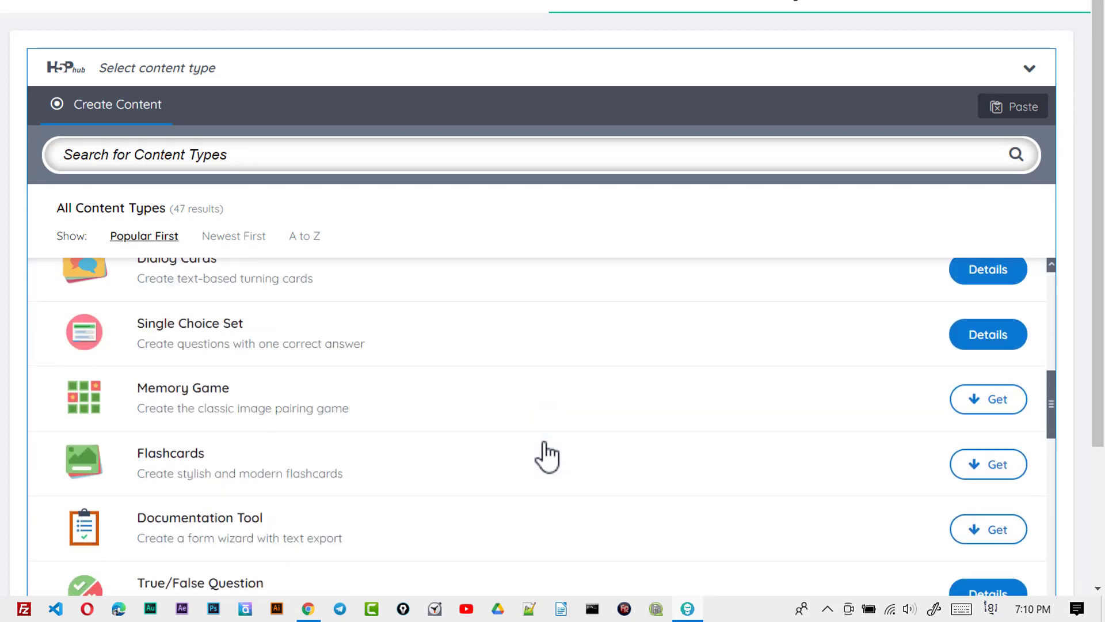
pyautogui.click(523, 344)
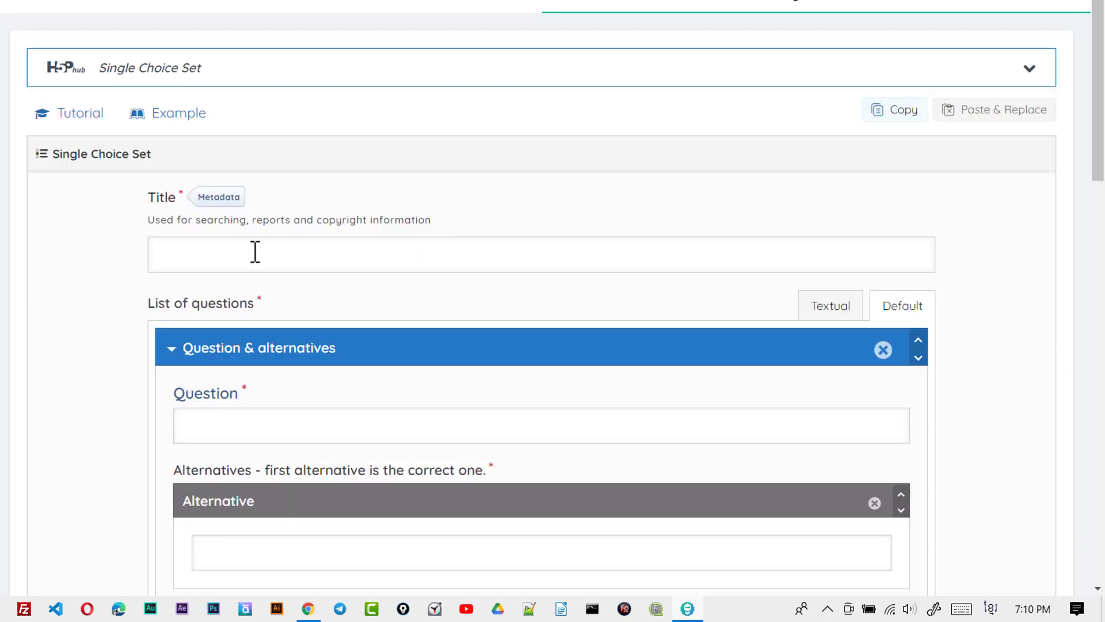
# Title the content "សំណួរពហុជ្រើសរើស".
pyautogui.click(255, 252)
pyautogui.write('ស')
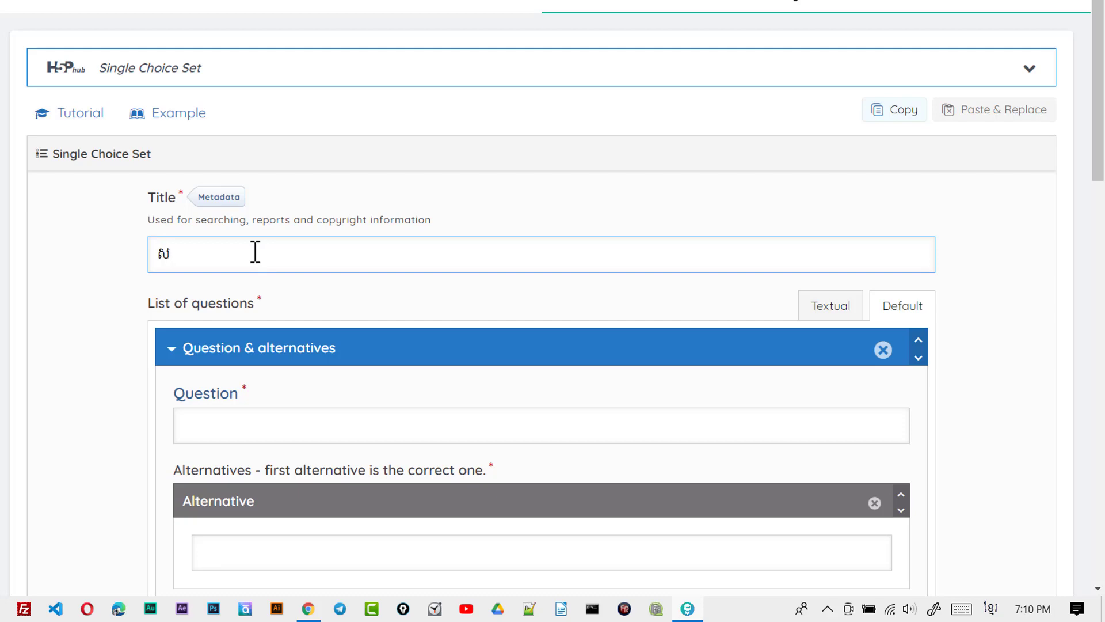
pyautogui.write('ំណ')
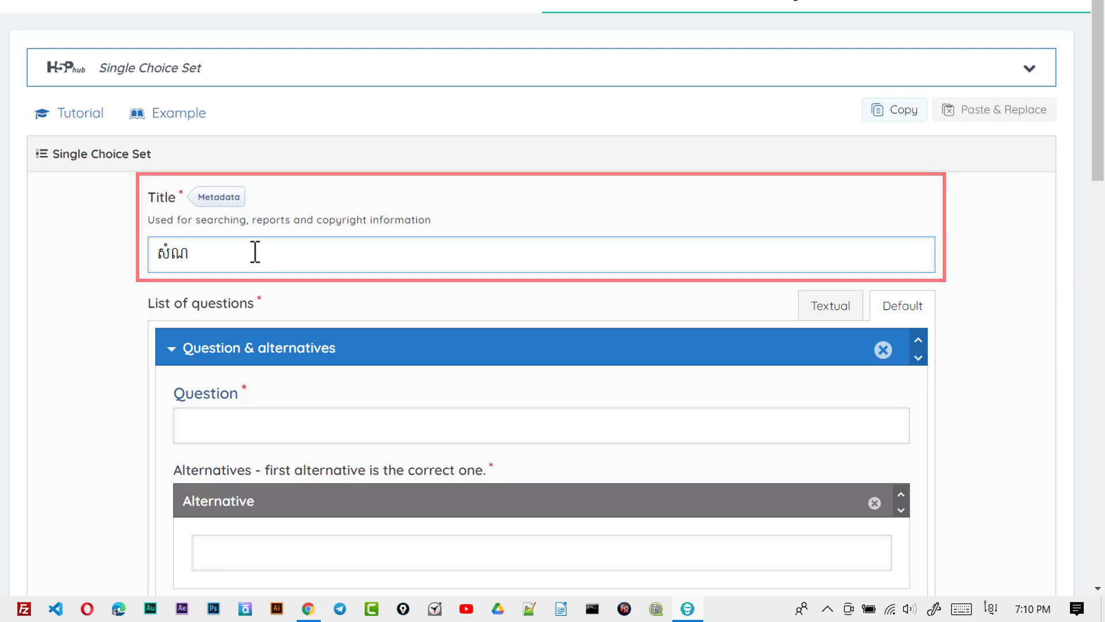
pyautogui.write('ួរពហុជ្រើសរើស')
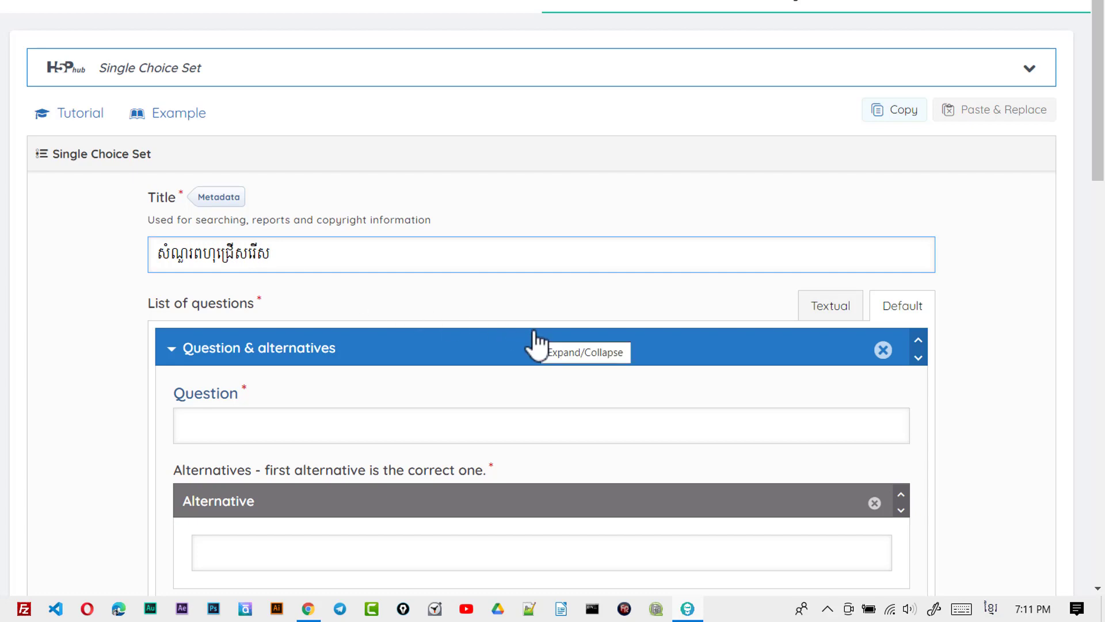
# Enter the document's question ១, ending in "ធ្វើអ្វីខ្លះ ពេលក្រោកពីព្រលឹមស្រាងៗ?", as the first question.
pyautogui.scroll(-6, 535, 339)
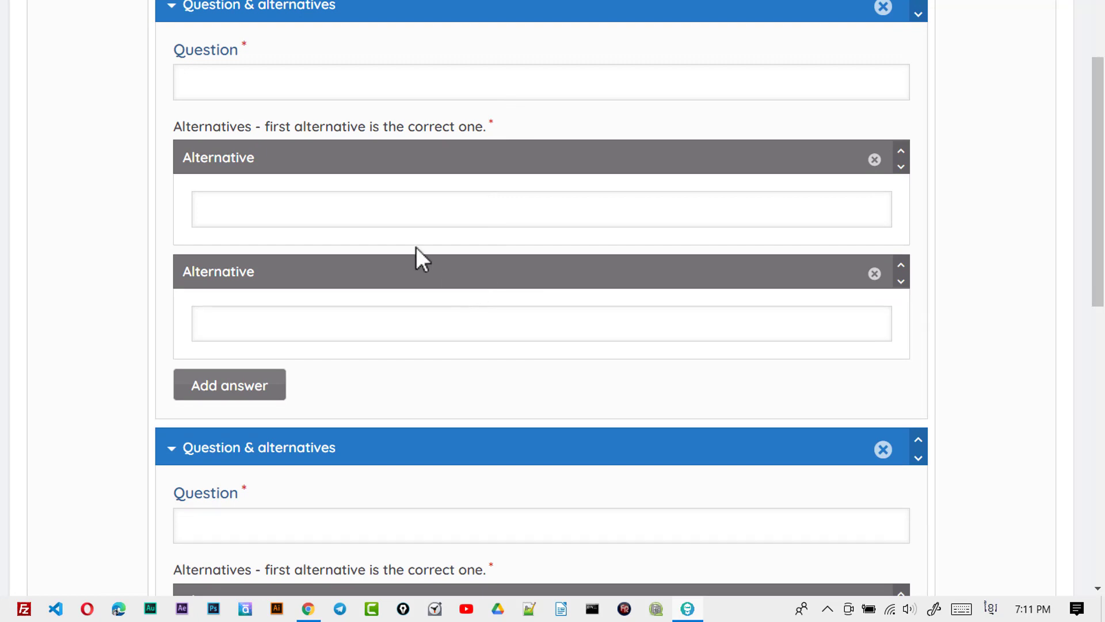
pyautogui.click(228, 80)
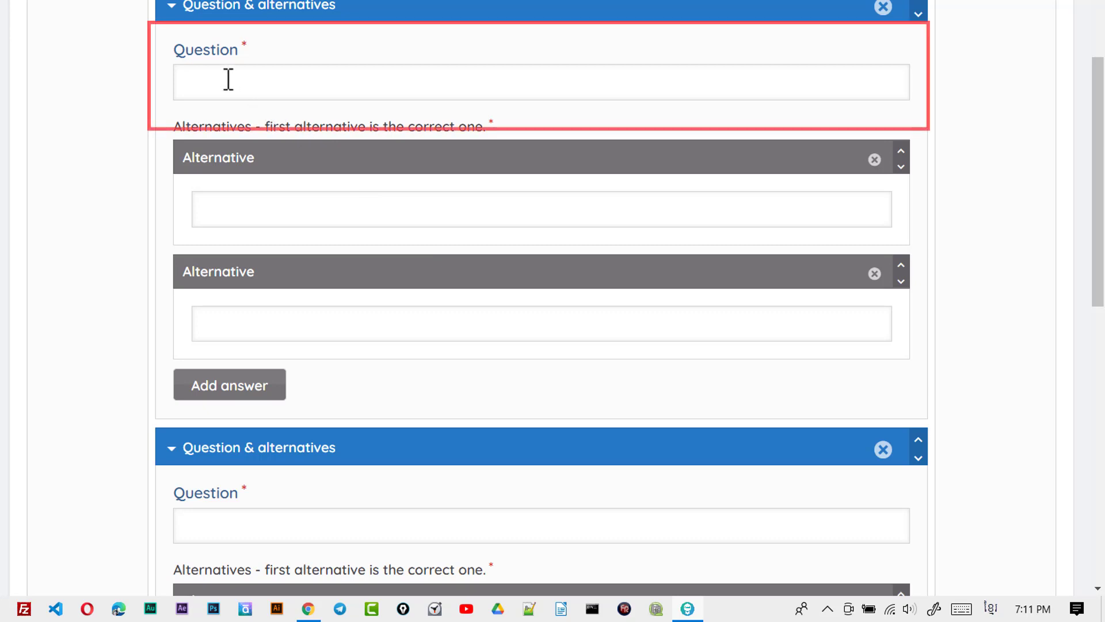
pyautogui.write('១. តើសុភា និងប្អូននាំគ្នាធ្វើអ្វីខ្លះ ពេលក្រោកពីព្រលឹមស្រាងៗ?')
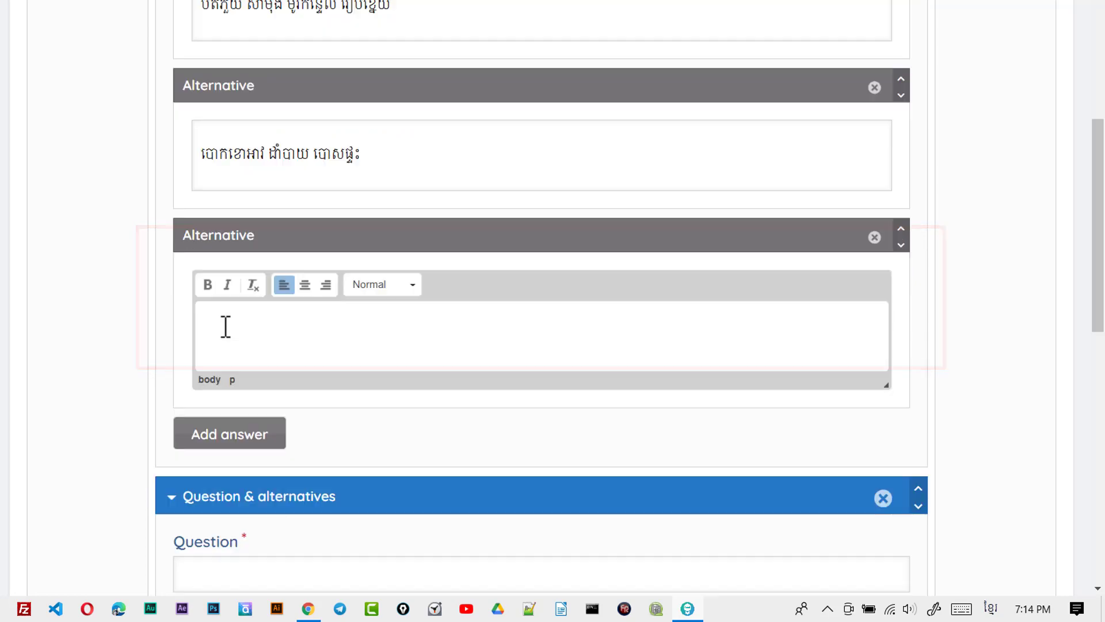
# Enter "ងូតទឹក ស្លៀកពាក់ខោអាវ" as the first question's third alternative and add "ញ៉ាំបាយ ហាត់ប្រាណ" as the fourth.
pyautogui.write('ងូតទឹក ស្លៀកពាក់ខោអាវ')
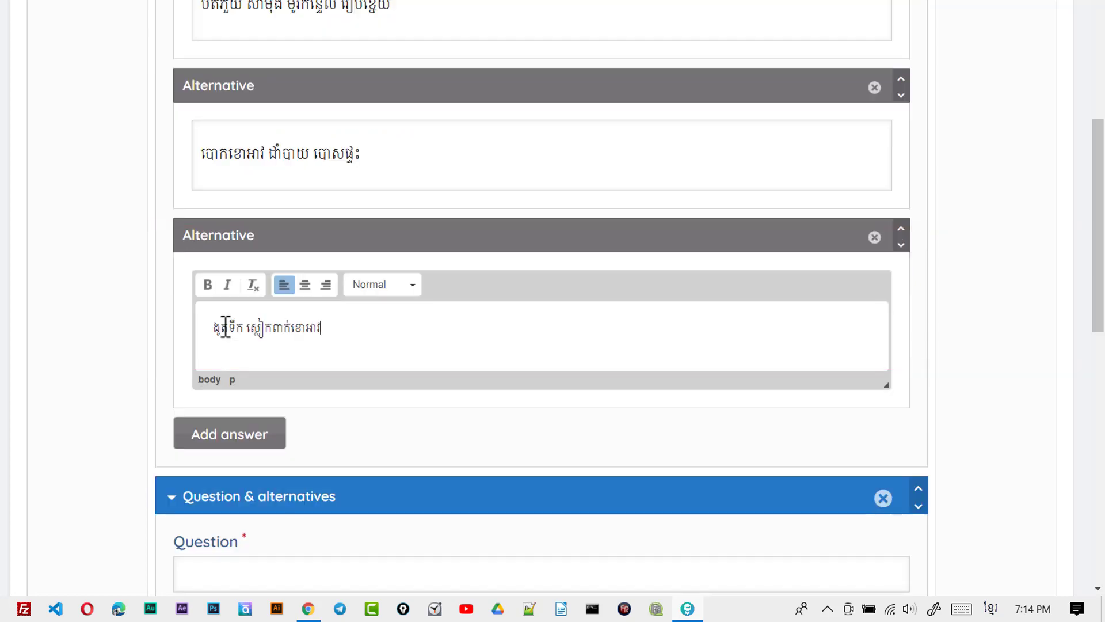
pyautogui.scroll(-1, 224, 326)
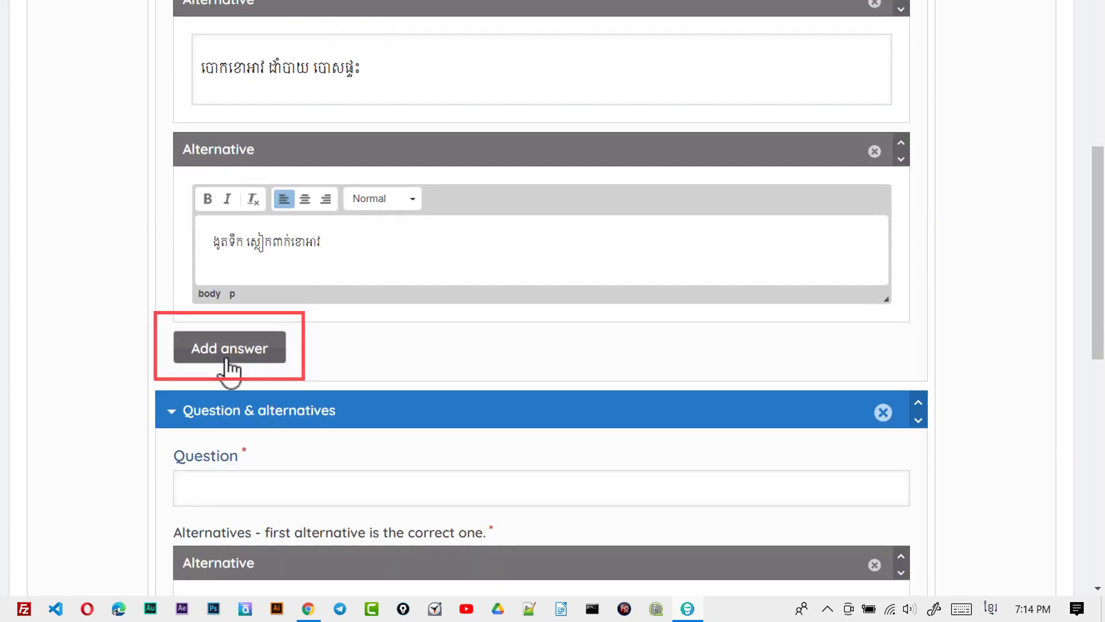
pyautogui.click(230, 348)
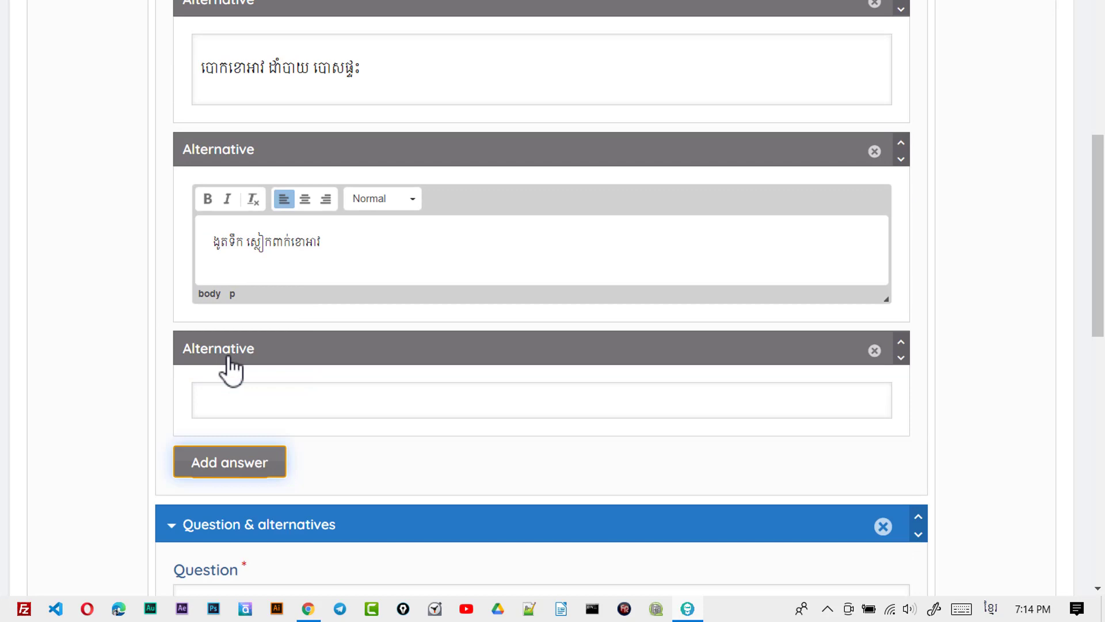
pyautogui.click(230, 407)
pyautogui.write('ញាំបាយ ហាត់ប្រាណ')
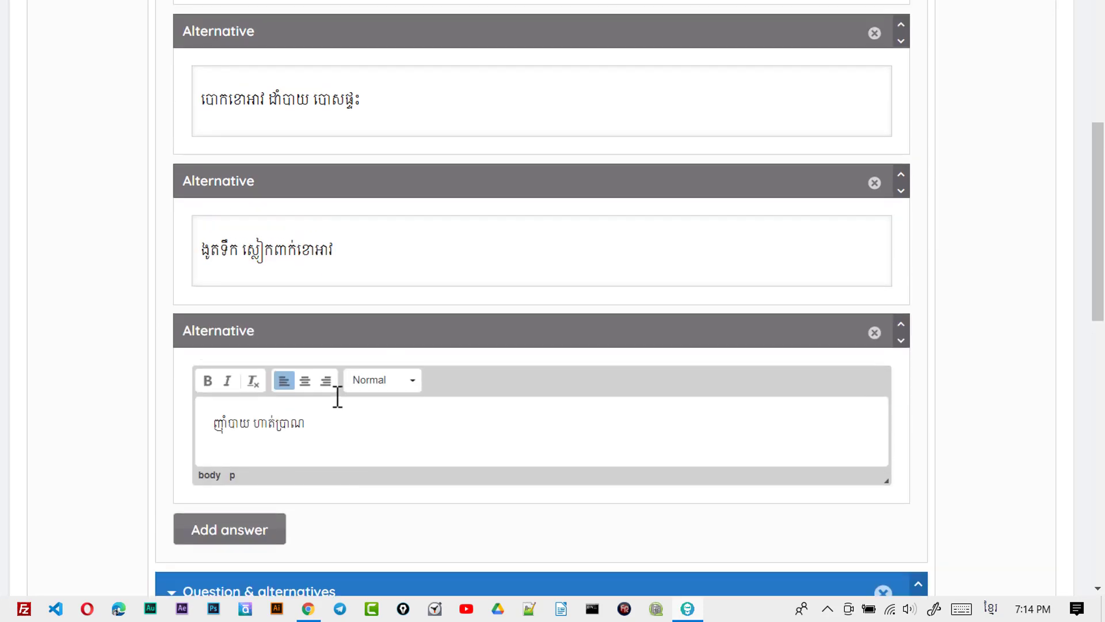
# Collapse the first question and enter the document's question ២, ending in "ទៅហាត់ប្រាណនៅឯណា?", as the second question.
pyautogui.scroll(7, 337, 396)
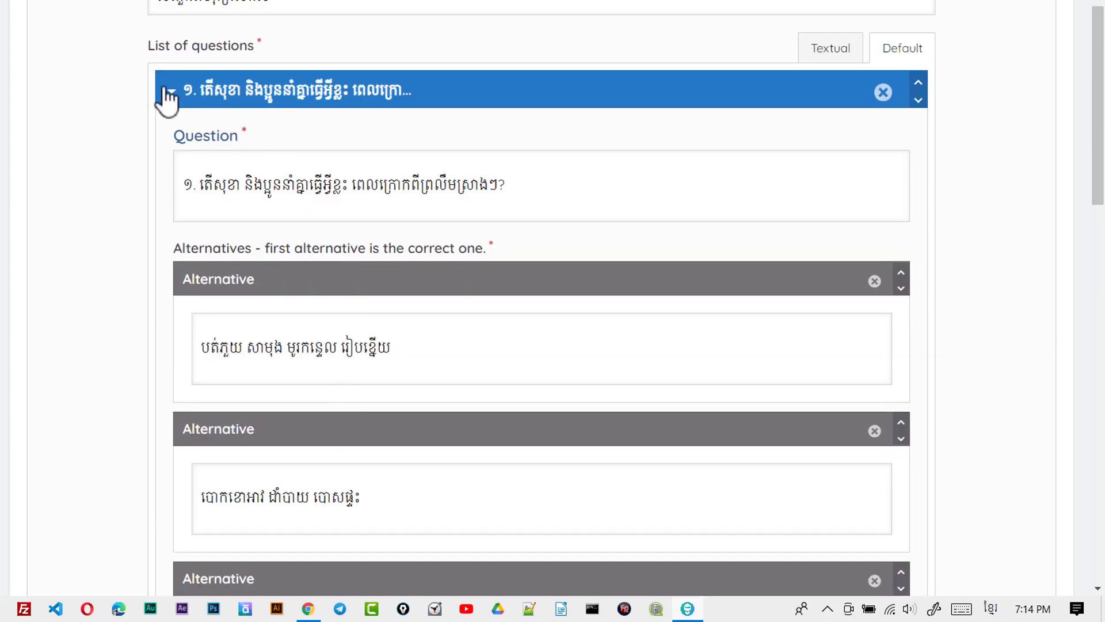
pyautogui.click(168, 91)
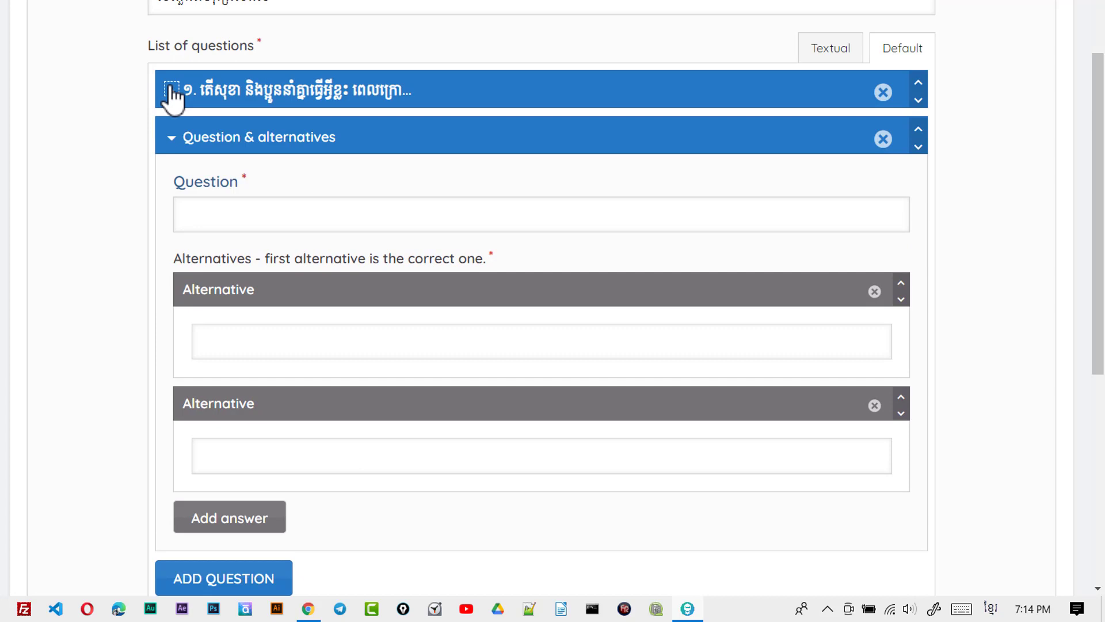
pyautogui.click(195, 214)
pyautogui.write('២. តើសុខា និងប្អូននាំគ្នាទៅហាត់ប្រាណនៅឯណា?')
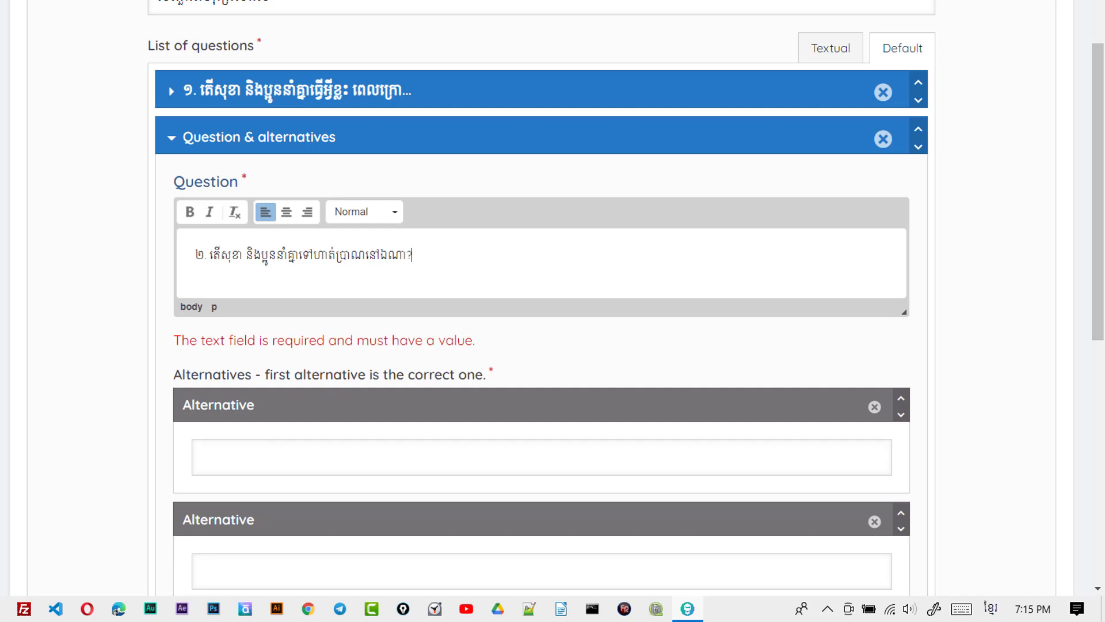
# Fill in the second question's first two alternatives with "នៅទីធ្លាមុខផ្ទះ" as the correct answer and "នៅក្រោយផ្ទះ".
pyautogui.click(230, 455)
pyautogui.write('នៅទីផ្សារមុខផ្ទះ')
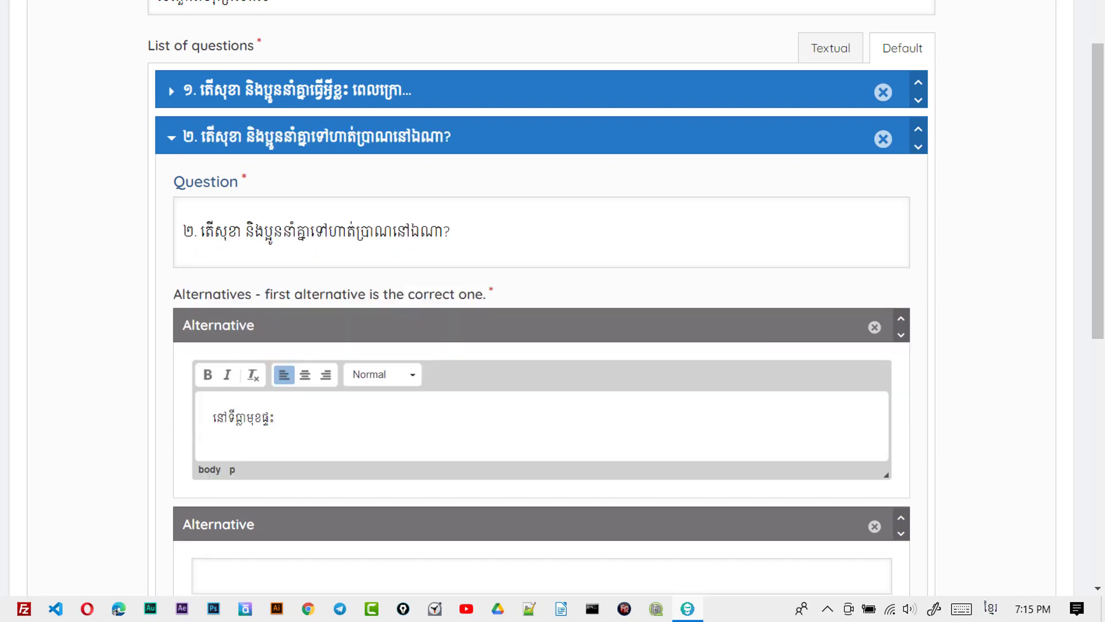
pyautogui.scroll(-1, 298, 422)
pyautogui.scroll(-3, 298, 423)
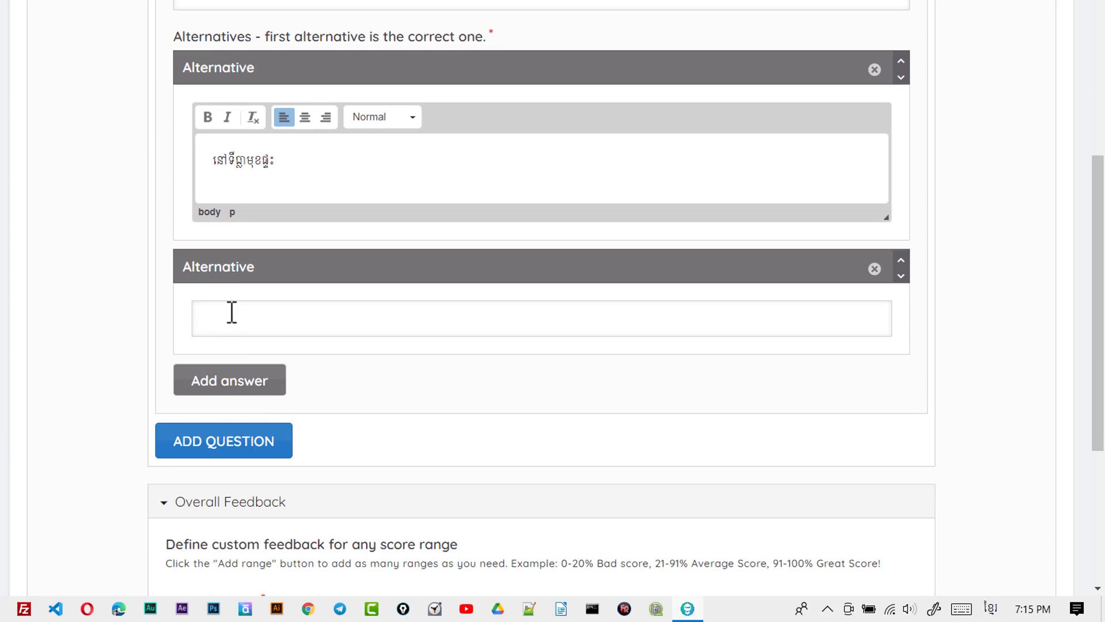
pyautogui.click(230, 314)
pyautogui.write('នៅក្រោយផ្ទះ')
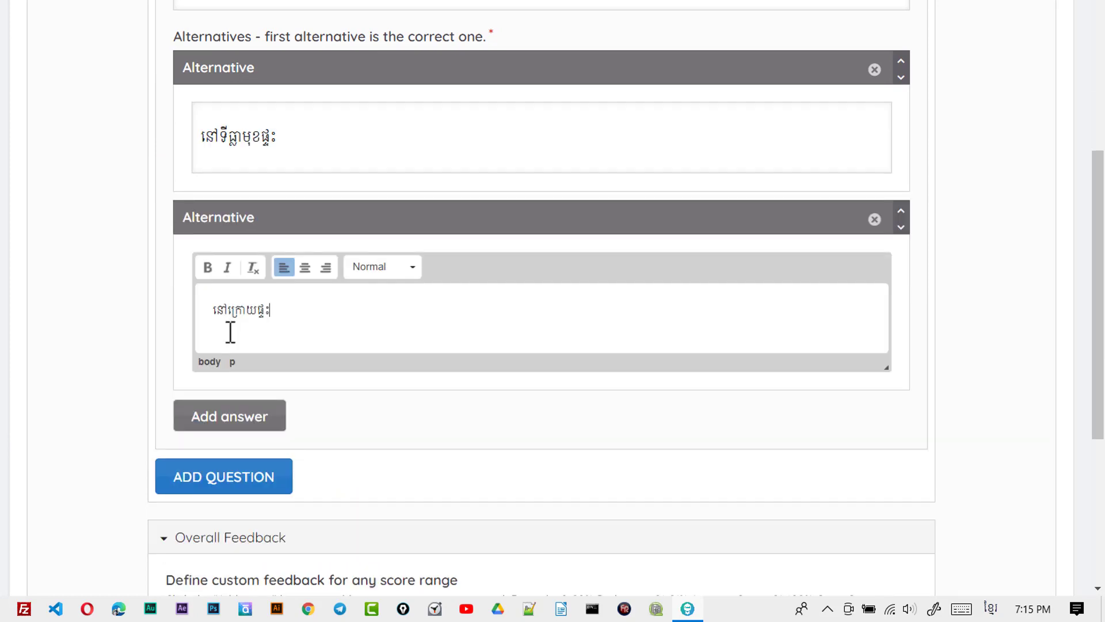
# Add two more alternatives to the second question, "នៅសាលា" and "នៅក្លឹបហាត់ប្រាណ".
pyautogui.click(238, 423)
pyautogui.click(262, 458)
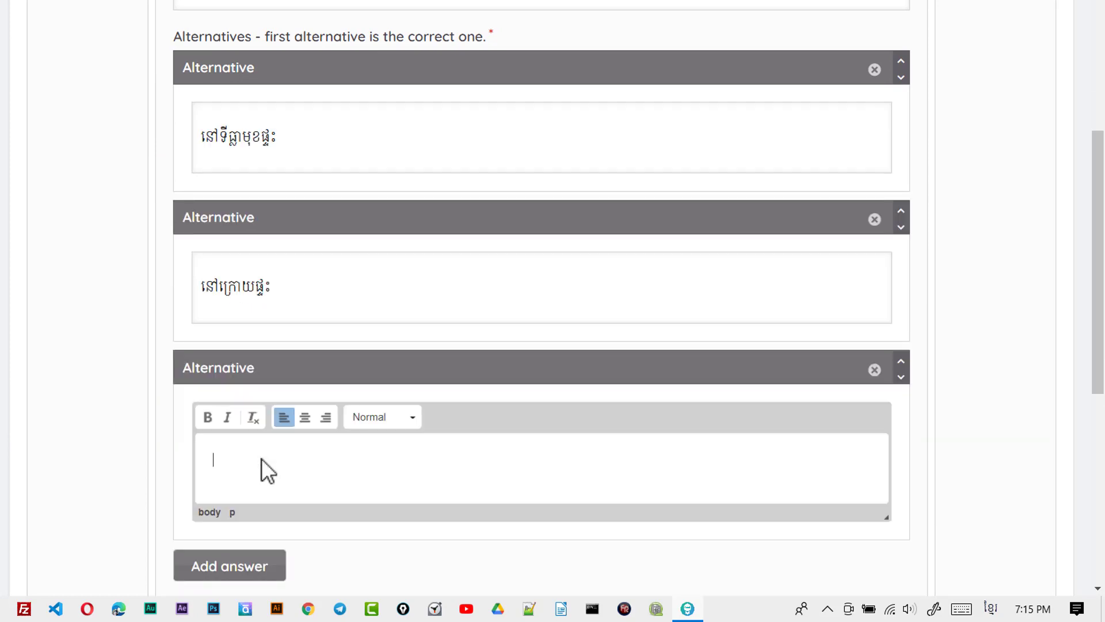
pyautogui.write('នៅសាលា')
pyautogui.scroll(-3, 153, 408)
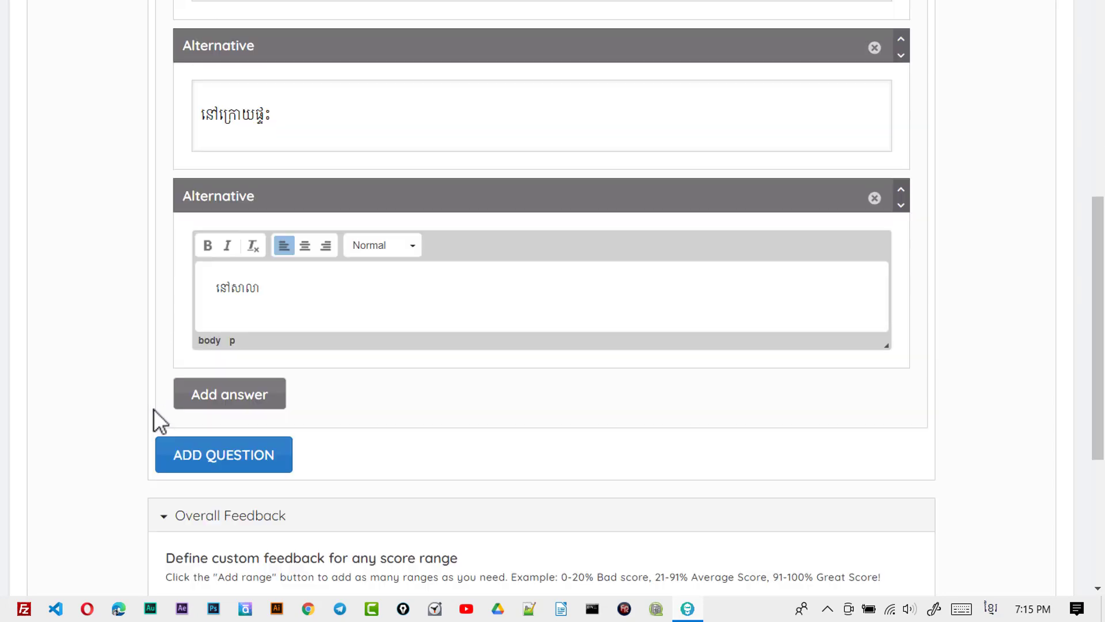
pyautogui.click(225, 399)
pyautogui.click(269, 445)
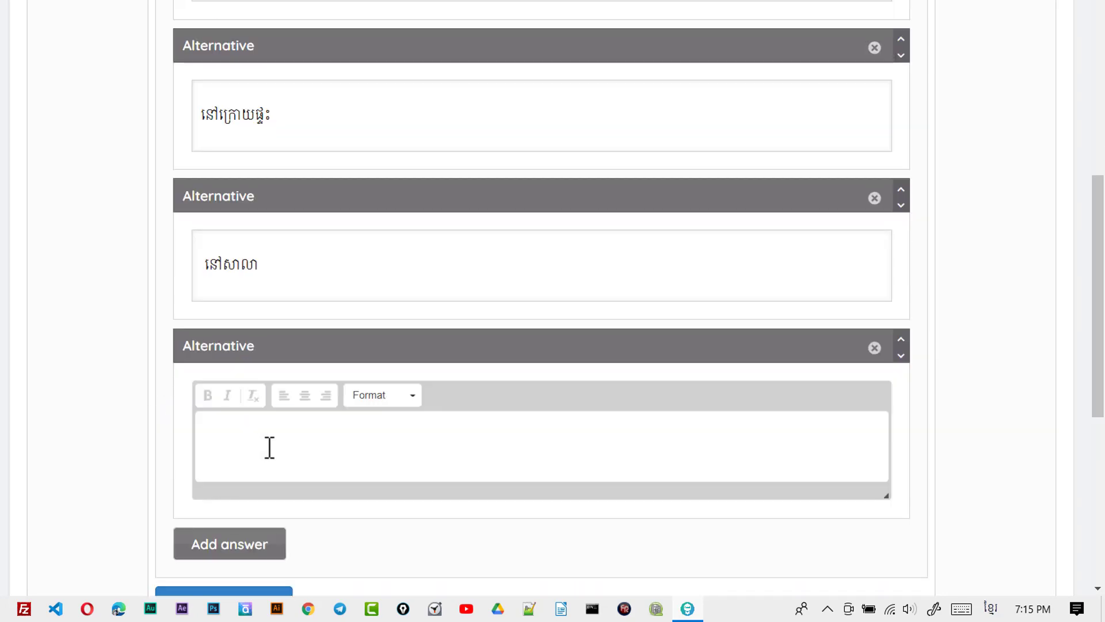
pyautogui.write('នៅក្លឹបហាត់ប្រាណ')
# Add a third question block to the list of questions.
pyautogui.scroll(-5, 282, 460)
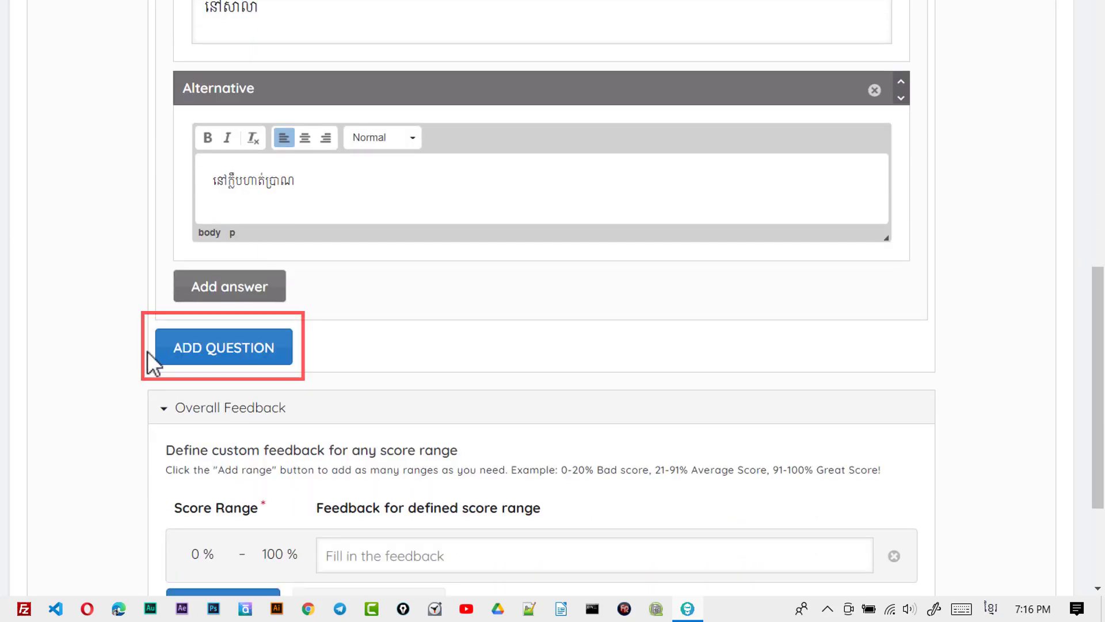
pyautogui.click(168, 361)
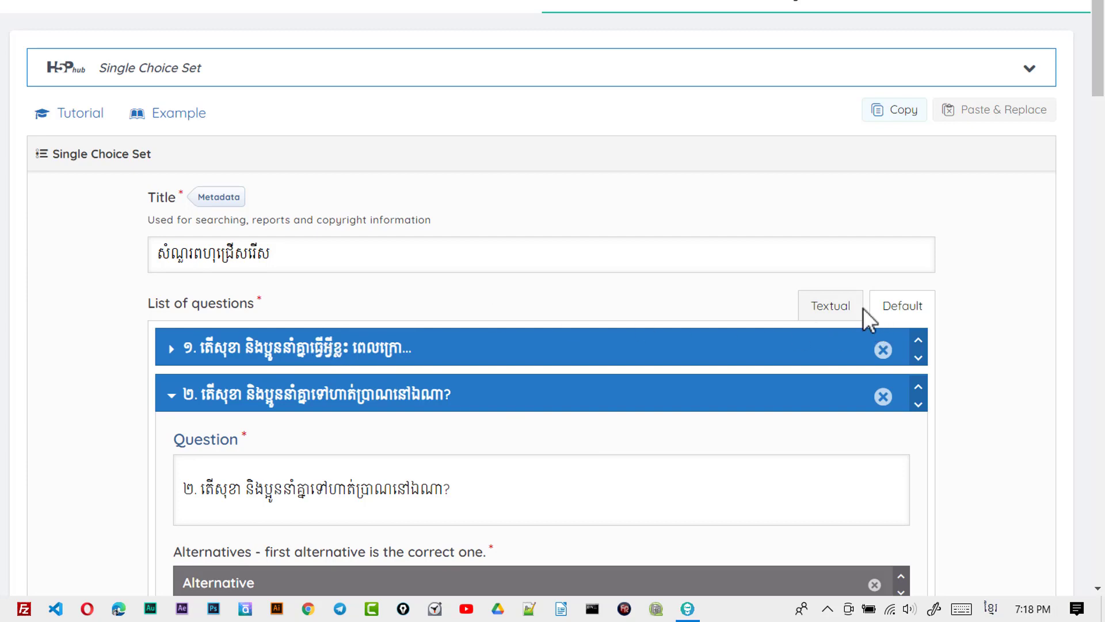
# Switch the list of questions to the textual editor, accept the formatting warning and delete all of its text.
pyautogui.click(827, 309)
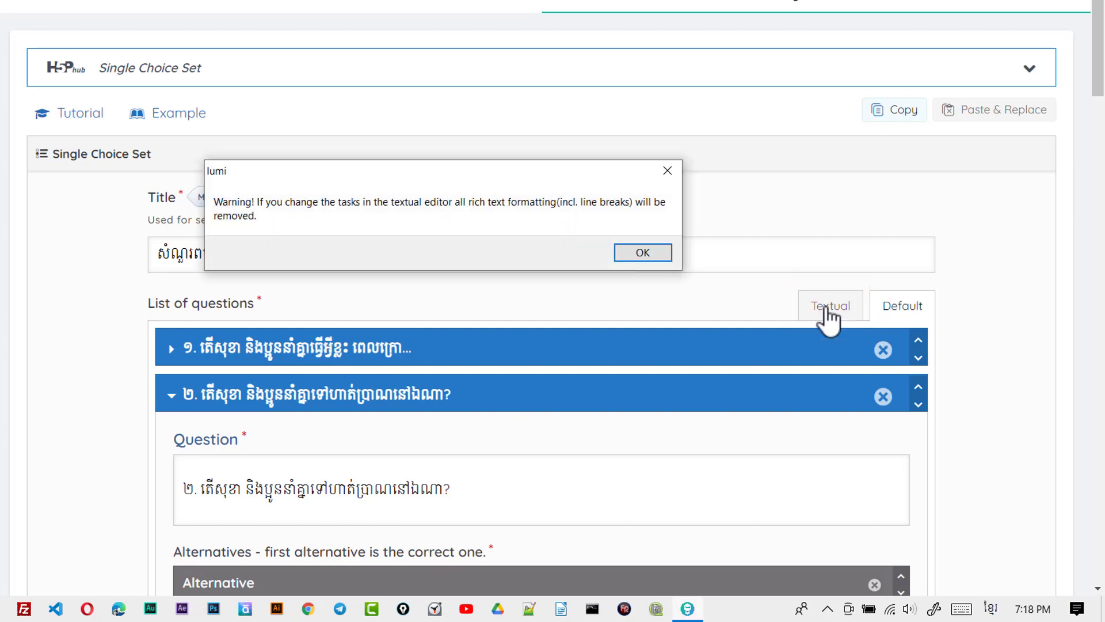
pyautogui.click(657, 252)
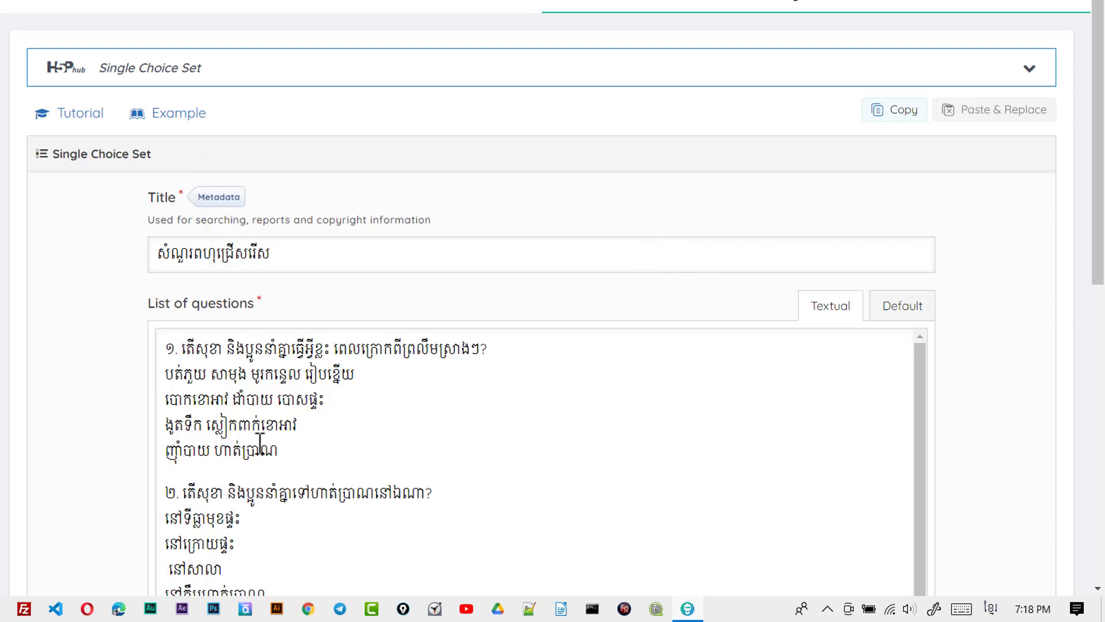
pyautogui.scroll(-3, 92, 423)
pyautogui.click(431, 395)
pyautogui.hotkey('ctrl', 'a')
pyautogui.press('BackSpace')
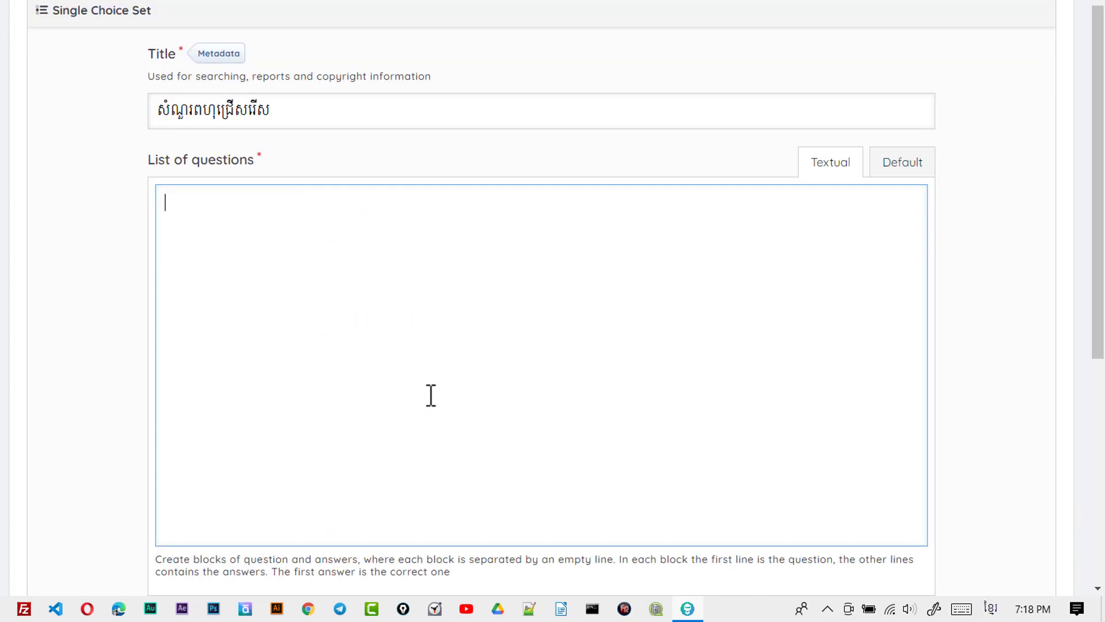
# Paste the copied questions into the textual list and move "បត់ភួយ សាមុង មូរកន្ទេល រៀបខ្នើយ" to the first answer of question one.
pyautogui.hotkey('ctrl', 'v')
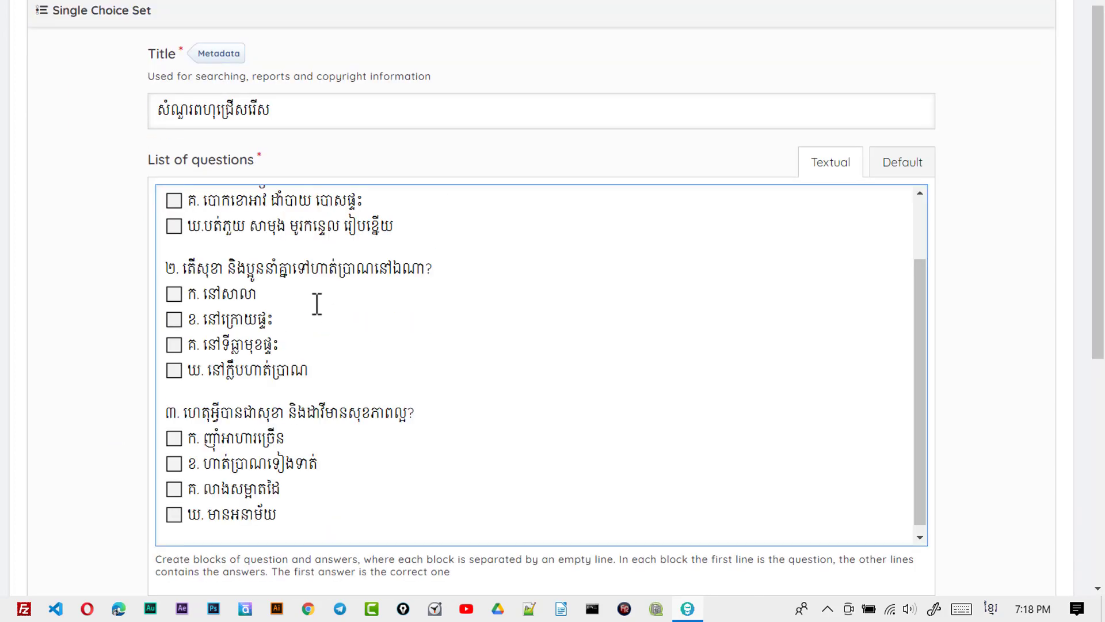
pyautogui.scroll(2, 187, 311)
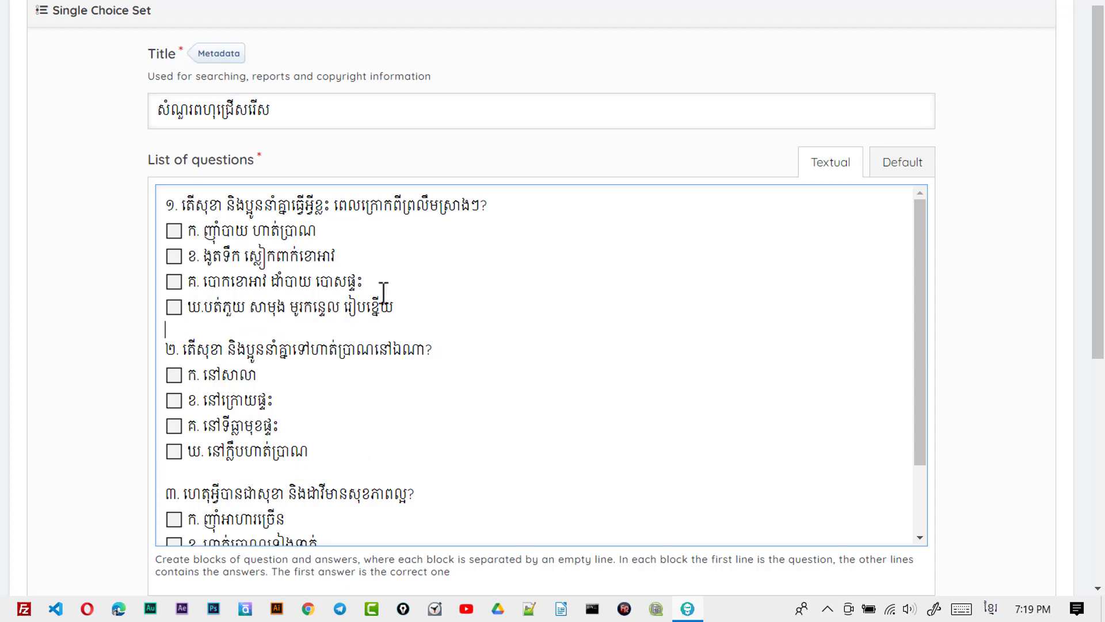
pyautogui.tripleClick(209, 309)
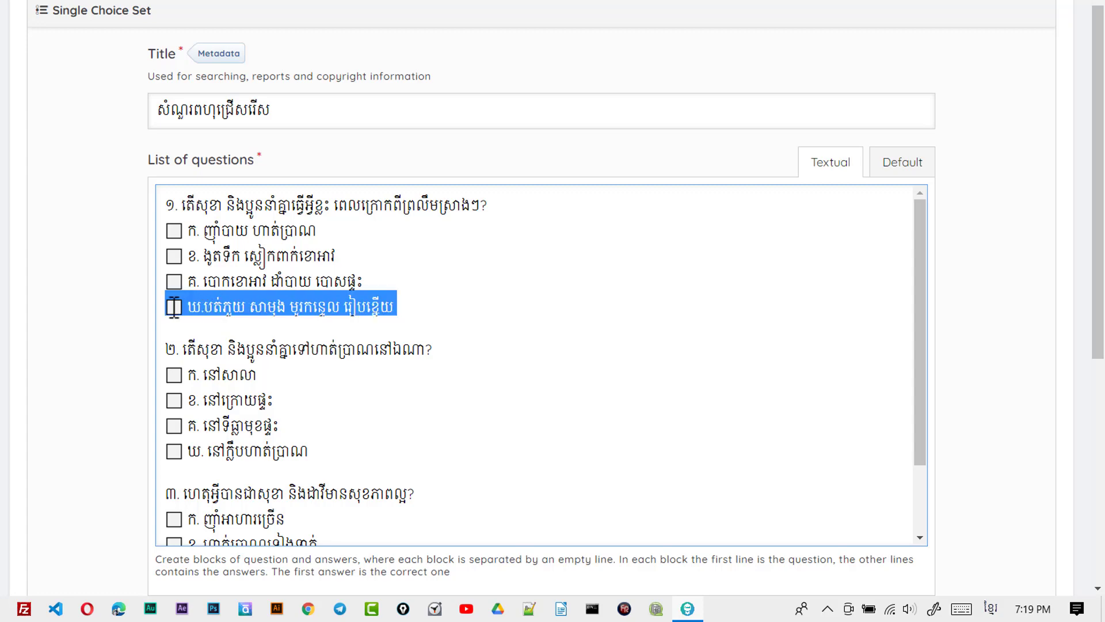
pyautogui.moveTo(190, 306); pyautogui.dragTo(171, 230)
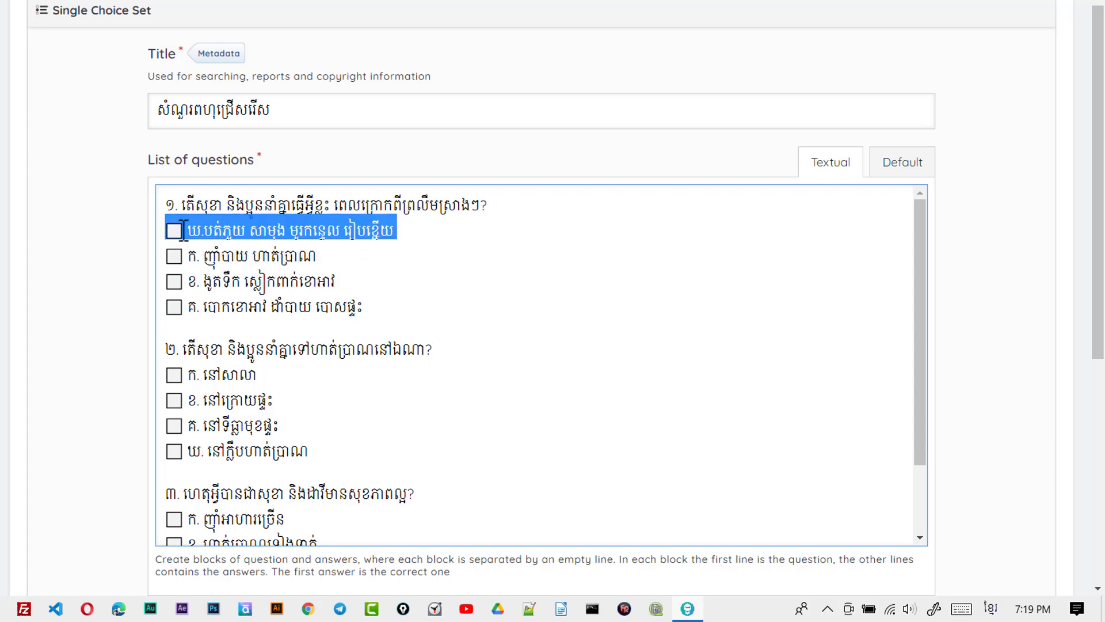
# Move "នៅទីធ្លាមុខផ្ទះ" and "ហាត់ប្រាណទៀងទាត់" to the first answer lines of the second and third questions.
pyautogui.tripleClick(221, 426)
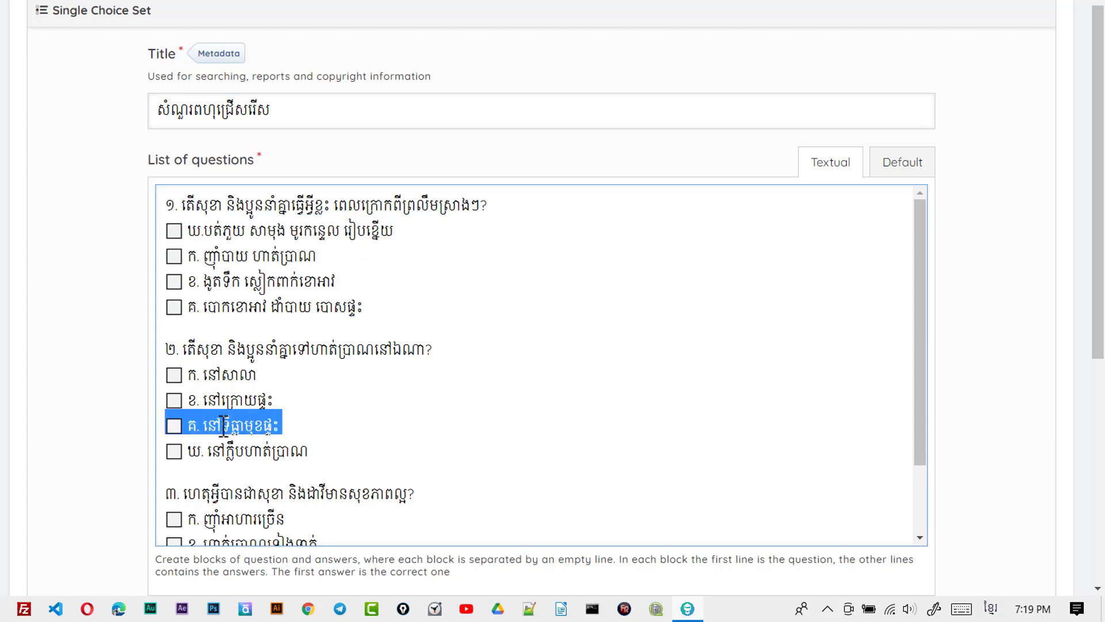
pyautogui.moveTo(222, 426); pyautogui.dragTo(172, 375)
pyautogui.scroll(-2, 215, 452)
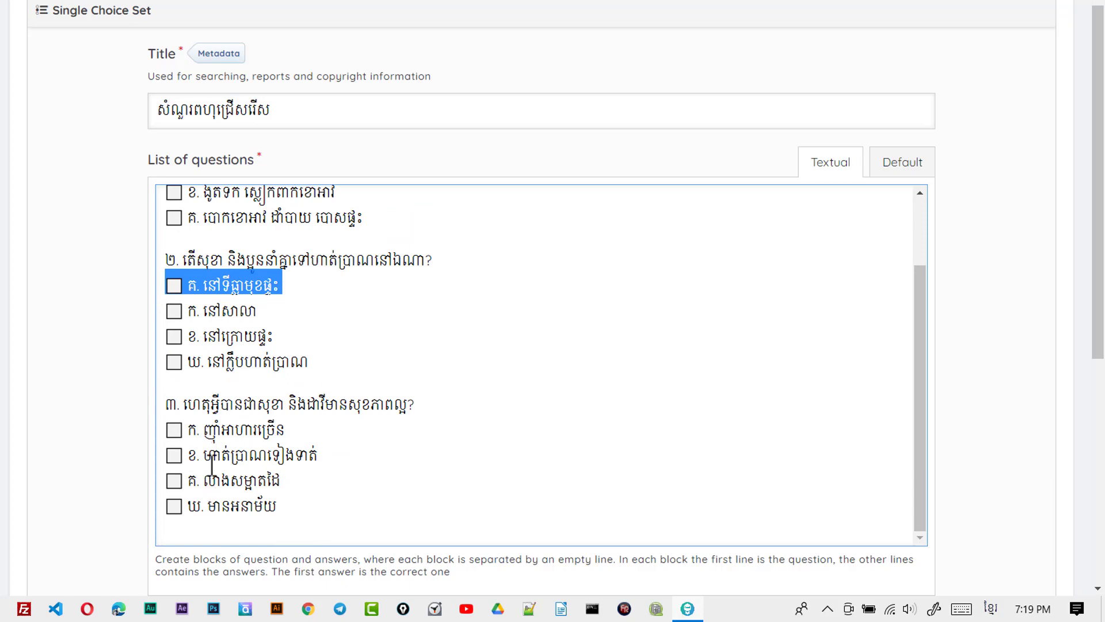
pyautogui.tripleClick(217, 454)
pyautogui.moveTo(217, 454); pyautogui.dragTo(172, 430)
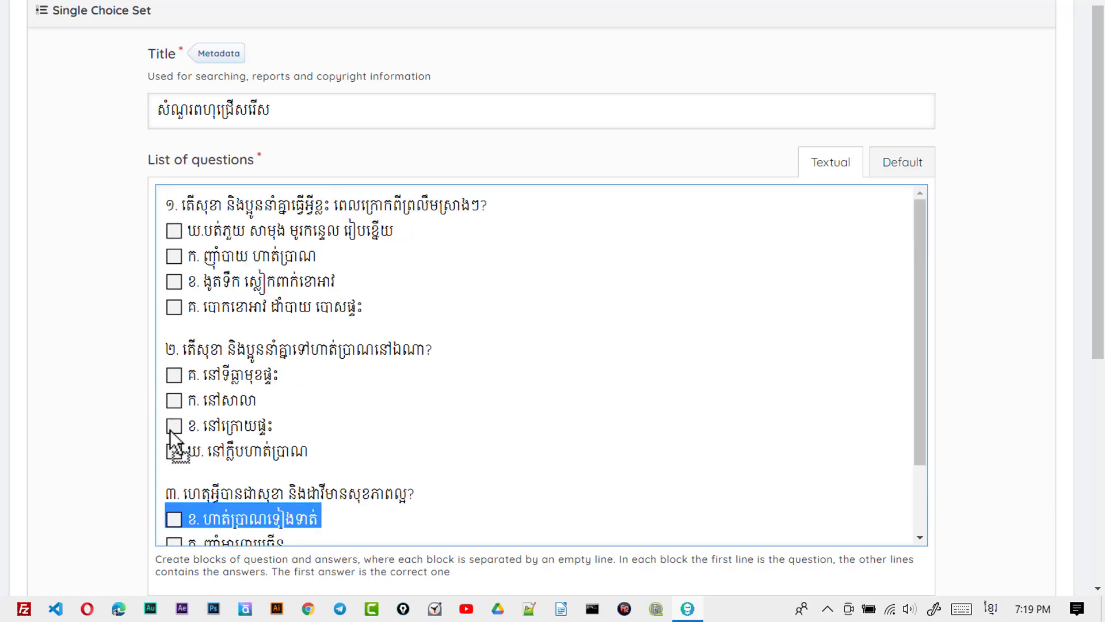
pyautogui.scroll(5, 274, 441)
pyautogui.scroll(-4, 207, 230)
# Delete the letter labels from the first question's four answers and from the second question's first answer.
pyautogui.moveTo(188, 117); pyautogui.dragTo(202, 143)
pyautogui.press('Delete')
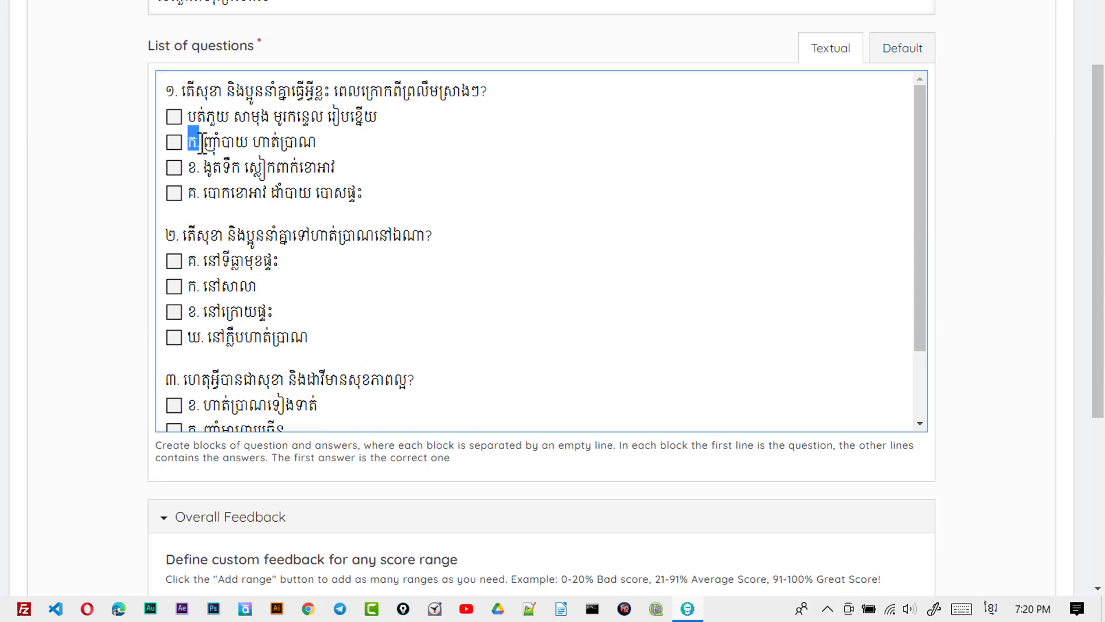
pyautogui.press('Delete')
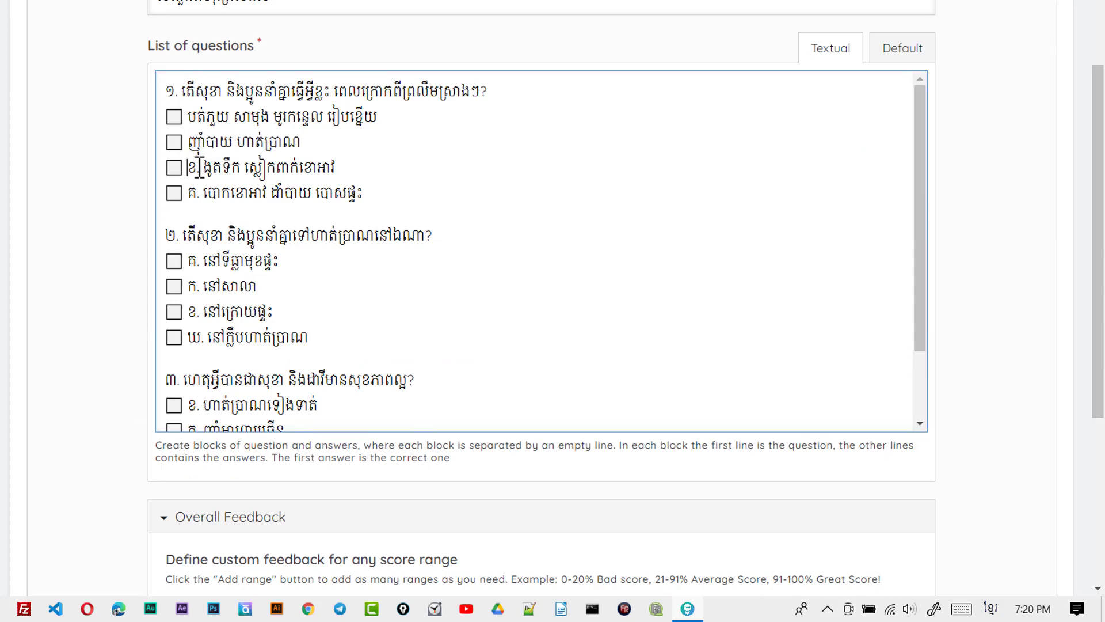
pyautogui.press('BackSpace')
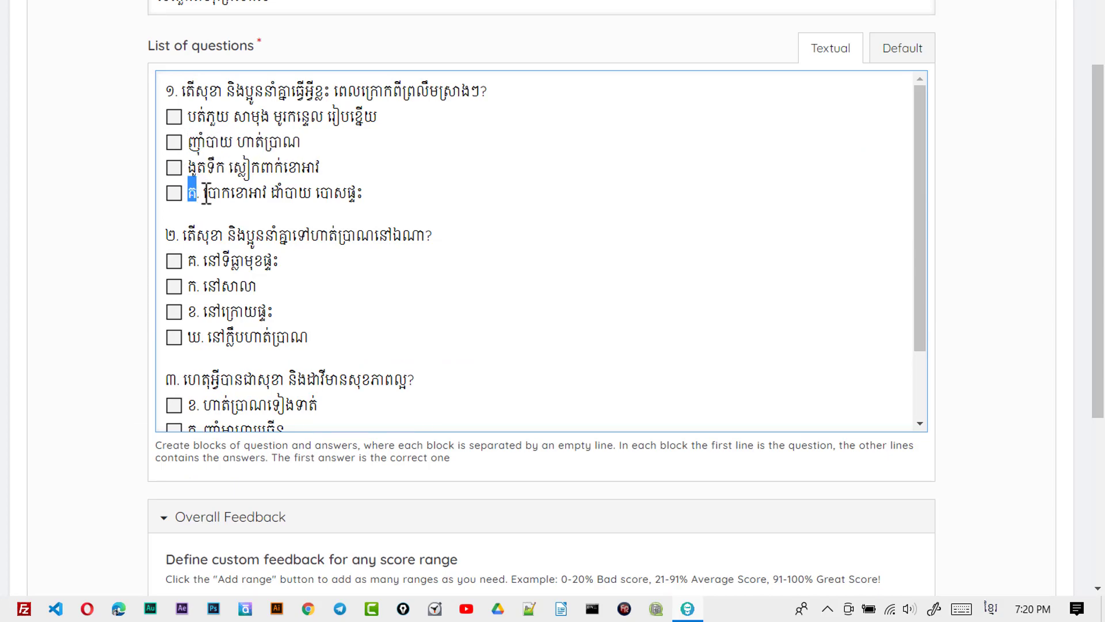
pyautogui.press('BackSpace')
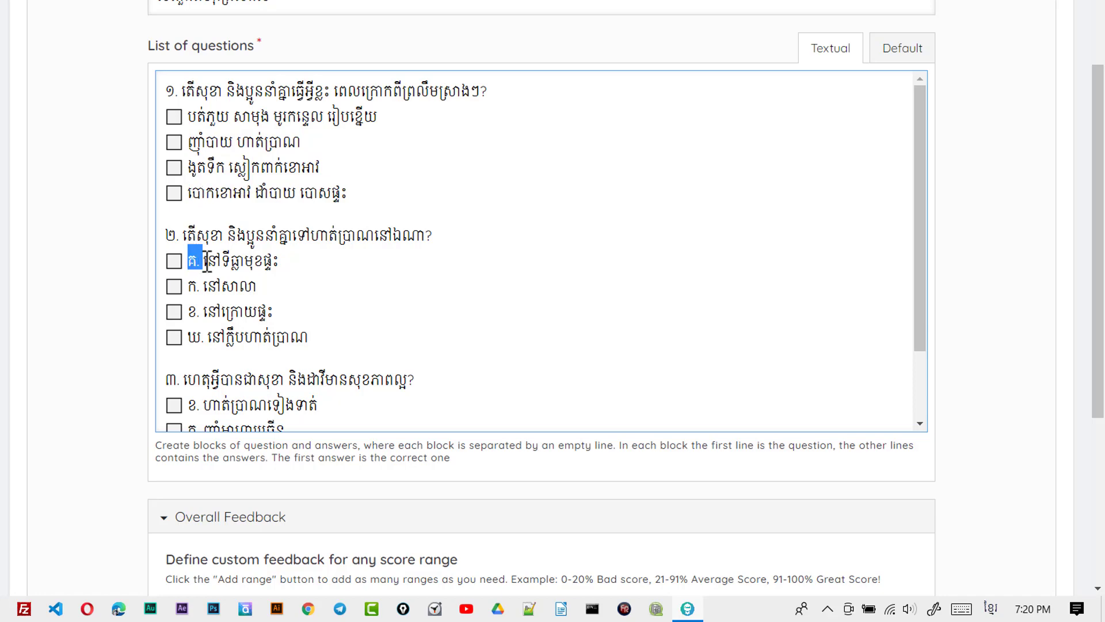
pyautogui.press('BackSpace')
# Delete the checkbox symbols before the first question's four answers and the second question's first answer.
pyautogui.press('BackSpace')
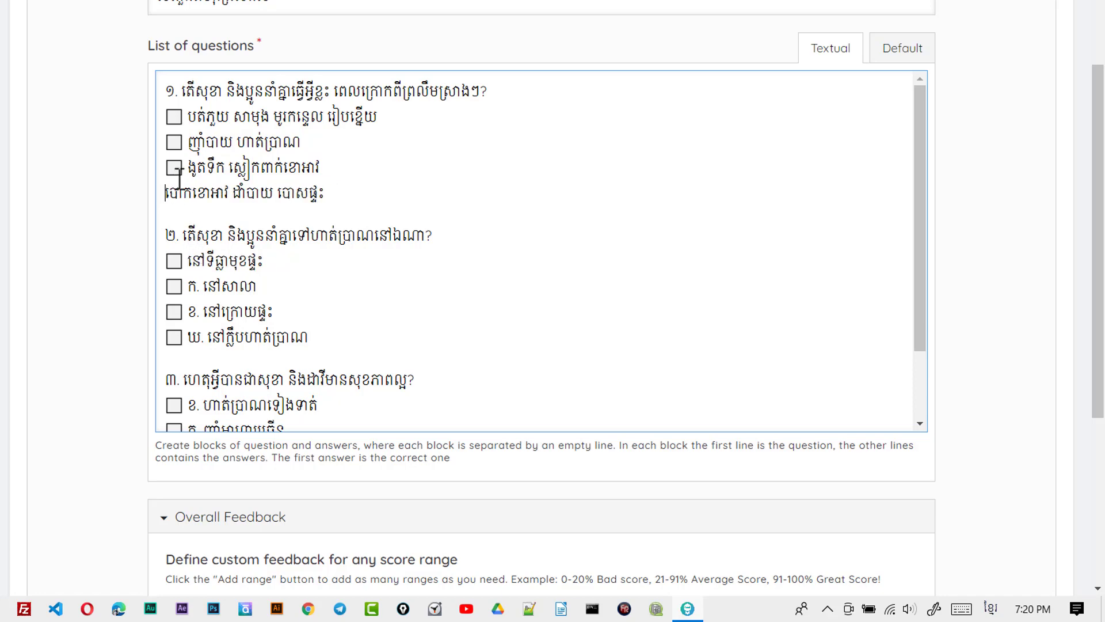
pyautogui.press('BackSpace')
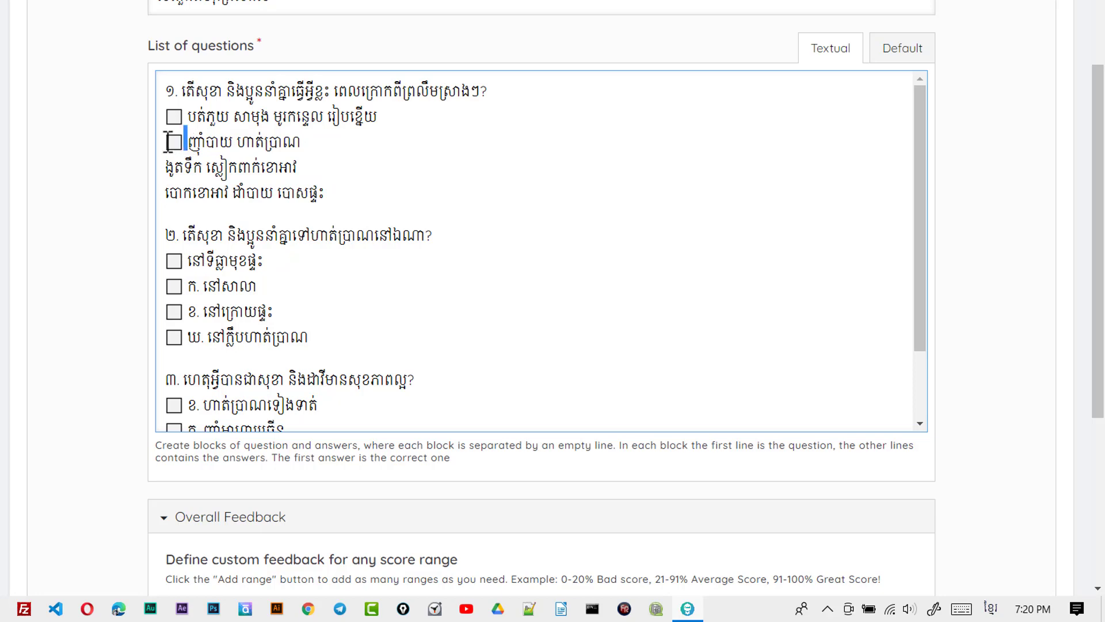
pyautogui.press('BackSpace')
pyautogui.press('BackSpace')
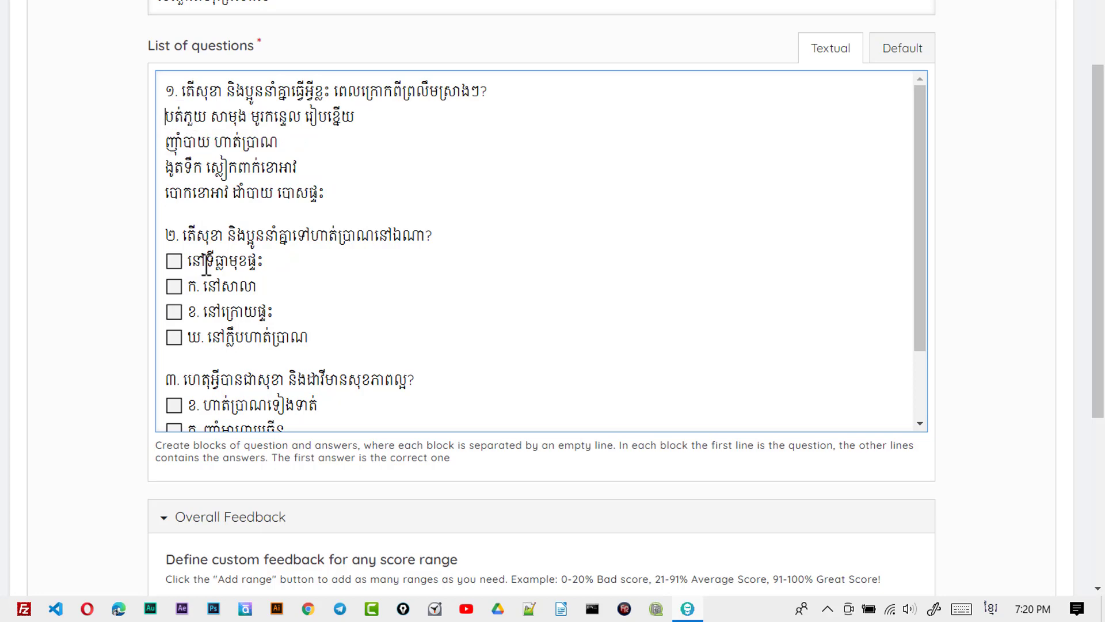
pyautogui.press('BackSpace')
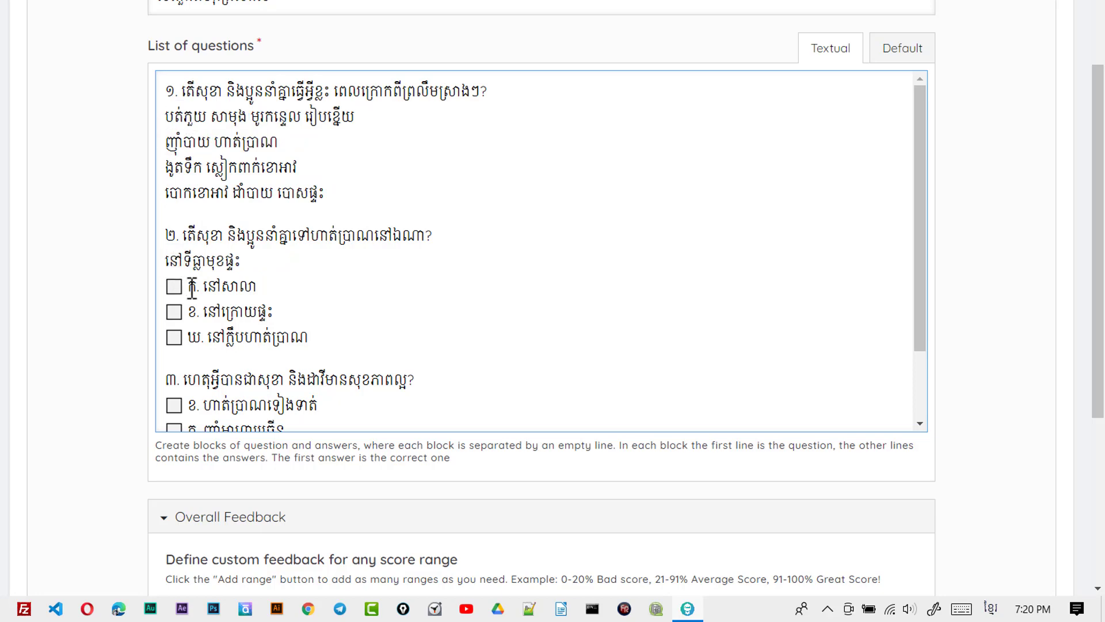
# Strip the checkbox symbols and letter labels from the second question's other three answers and the third question's first answer.
pyautogui.press('BackSpace')
pyautogui.press('Down')
pyautogui.press('Delete')
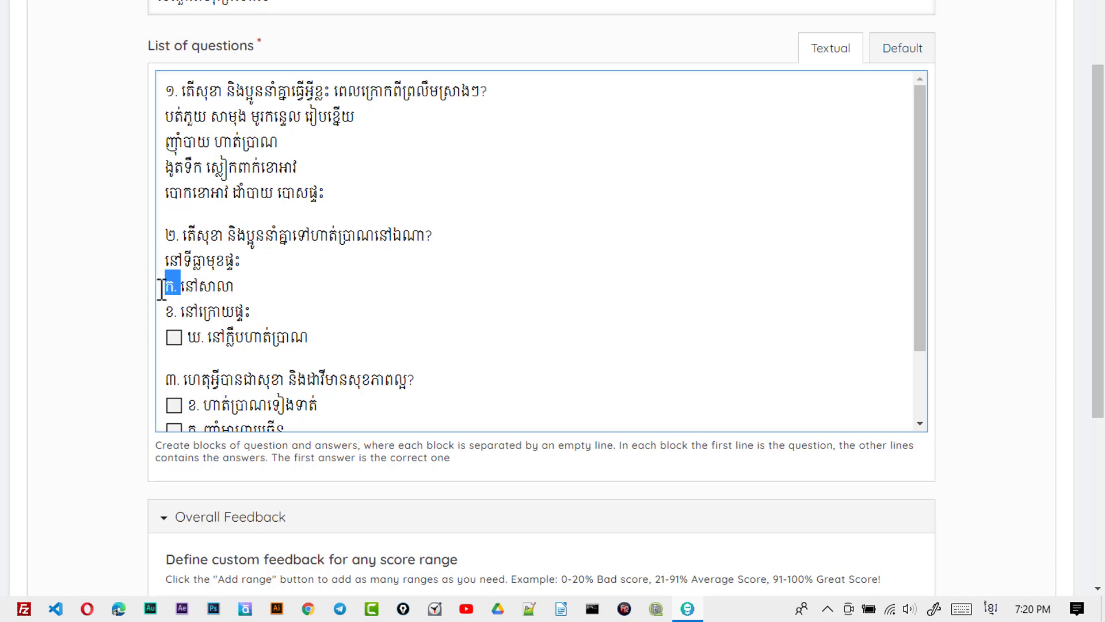
pyautogui.press('BackSpace')
pyautogui.moveTo(181, 311); pyautogui.dragTo(155, 312)
pyautogui.press('BackSpace')
pyautogui.moveTo(213, 336); pyautogui.dragTo(160, 318)
pyautogui.scroll(-3, 198, 339)
pyautogui.press('BackSpace')
# Strip the checkbox symbols and letter labels from the third question's remaining three answers.
pyautogui.moveTo(209, 346); pyautogui.dragTo(160, 344)
pyautogui.press('BackSpace')
pyautogui.moveTo(208, 370); pyautogui.dragTo(160, 369)
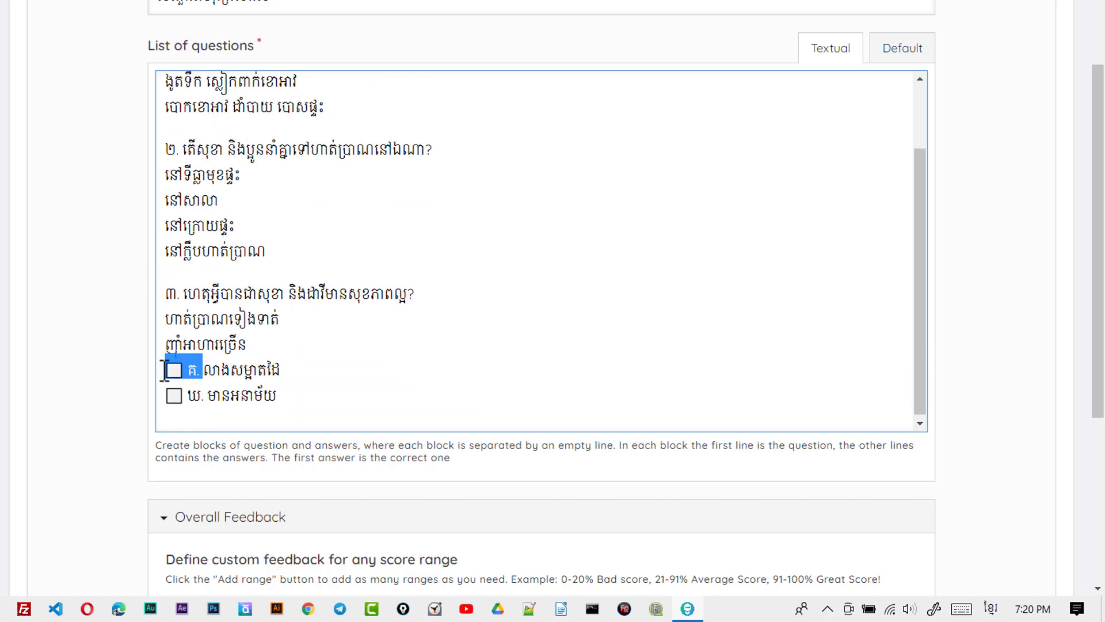
pyautogui.press('BackSpace')
pyautogui.moveTo(208, 396); pyautogui.dragTo(159, 396)
pyautogui.press('BackSpace')
# Add a second score range to the overall feedback and end the first range at 49%.
pyautogui.scroll(-5, 402, 484)
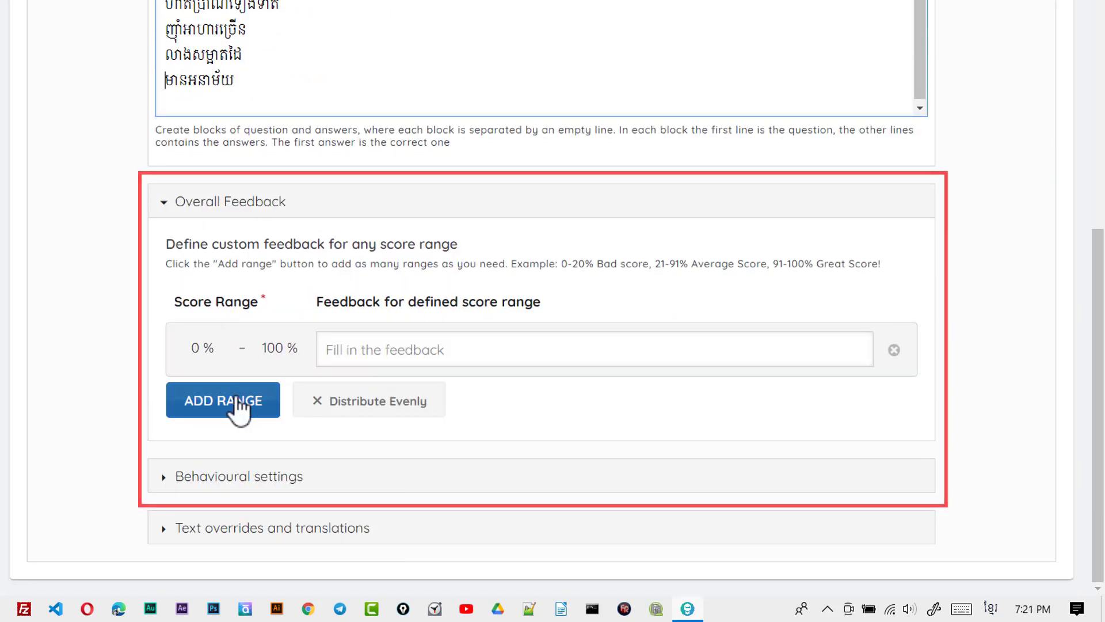
pyautogui.click(239, 407)
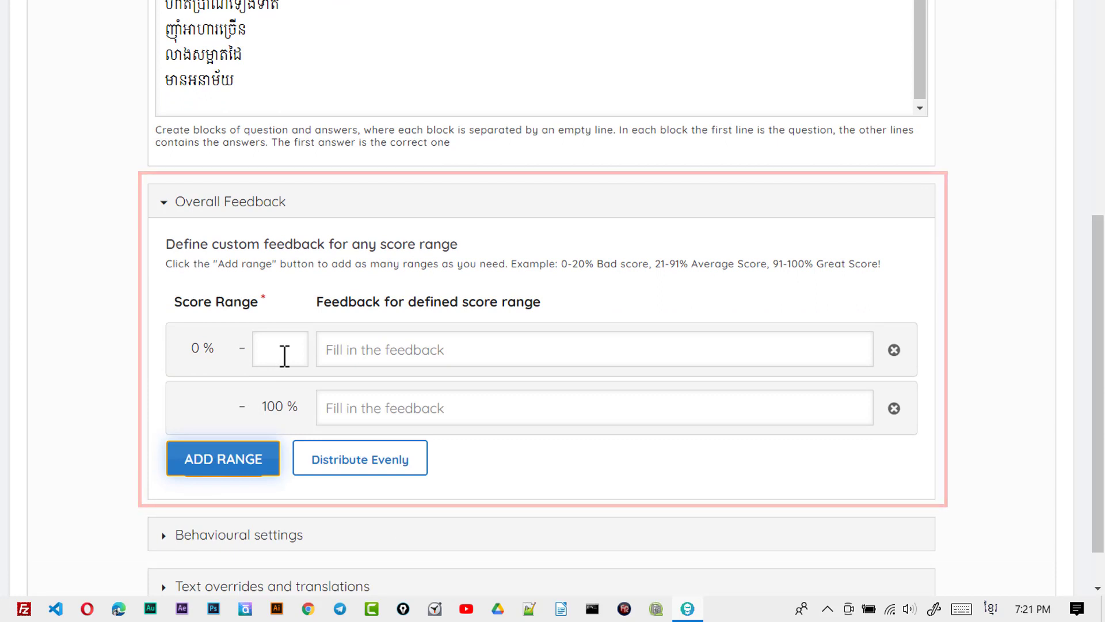
pyautogui.click(284, 355)
pyautogui.hotkey('alt', 'shift')
pyautogui.write('49')
# Enter the feedback "ខ្សោយ សូមព្យាយាមម្តងទៀត" for the lower score range and "ល្អ!" for the upper one.
pyautogui.click(359, 352)
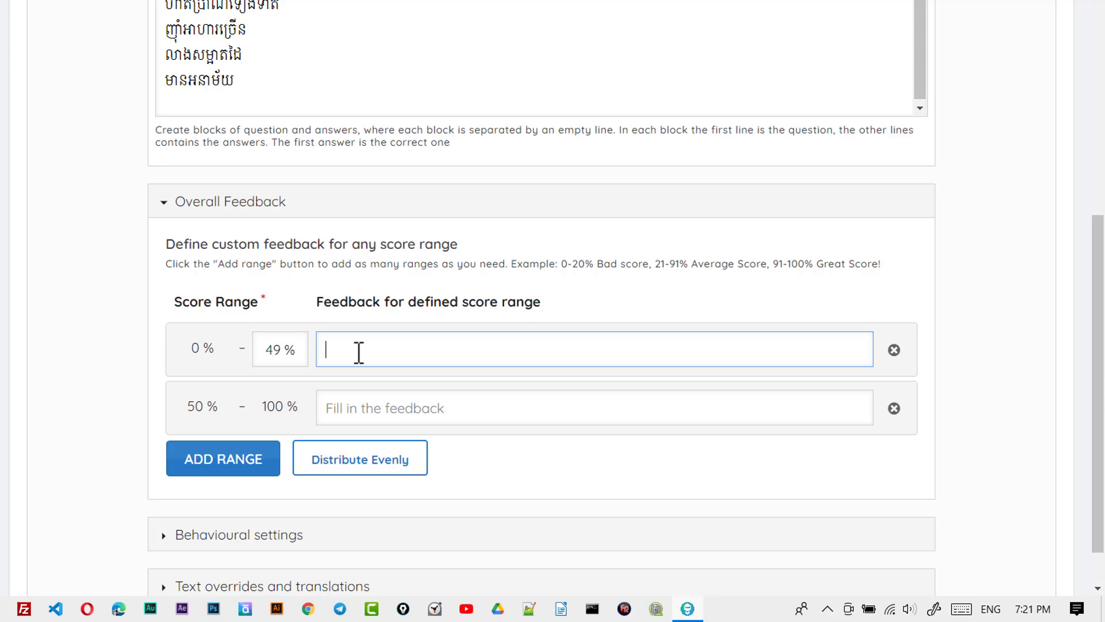
pyautogui.hotkey('alt', 'shift')
pyautogui.write('ខ្សោយ សូមព្យាយាមម្តងទៀត')
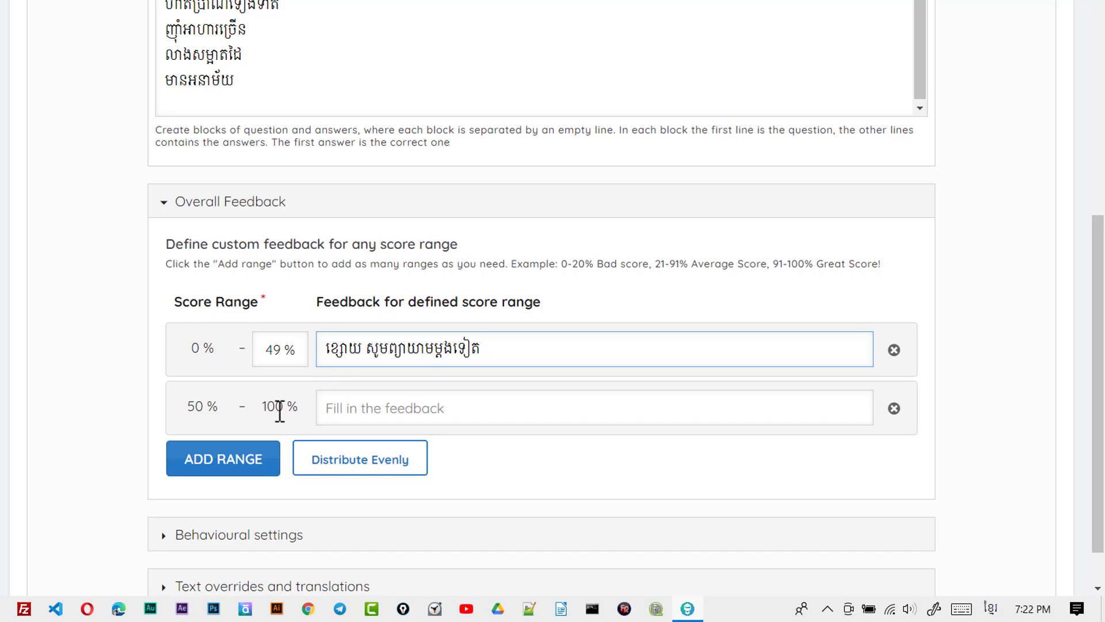
pyautogui.click(386, 411)
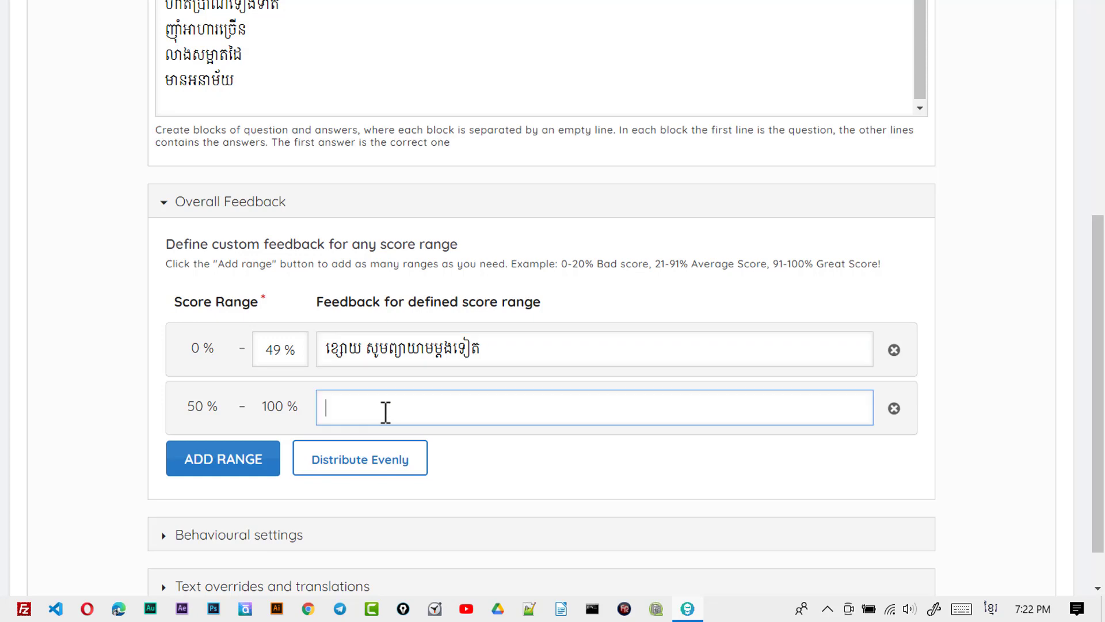
pyautogui.write('ល្អ!')
# Open the behavioural settings and review the auto continue, timeout, sound, retry, solution and pass percentage options.
pyautogui.scroll(-1, 386, 412)
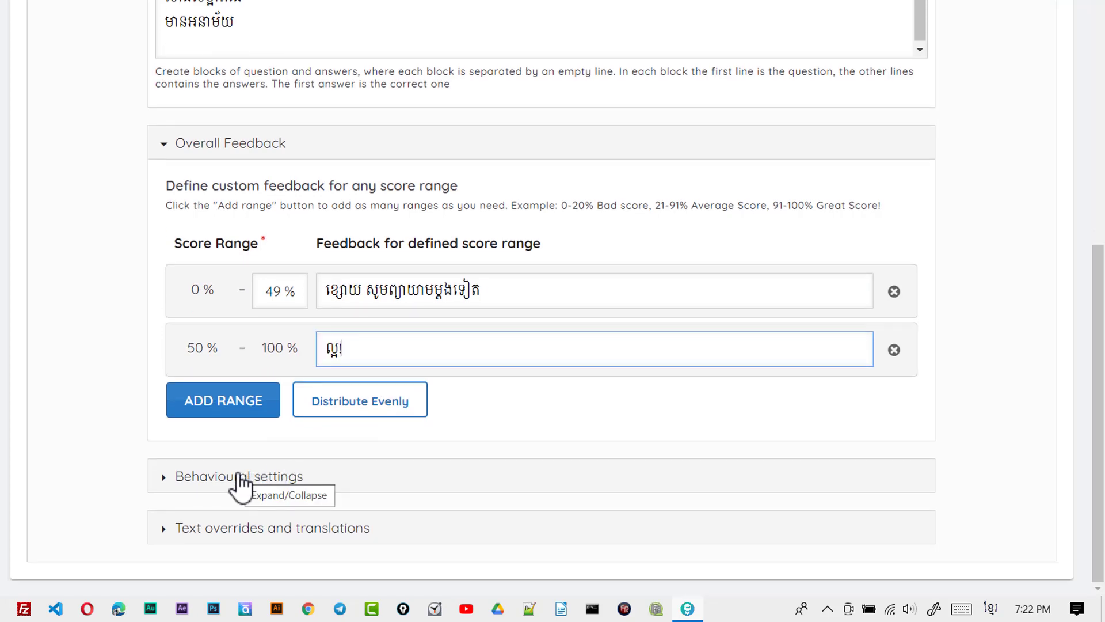
pyautogui.click(241, 478)
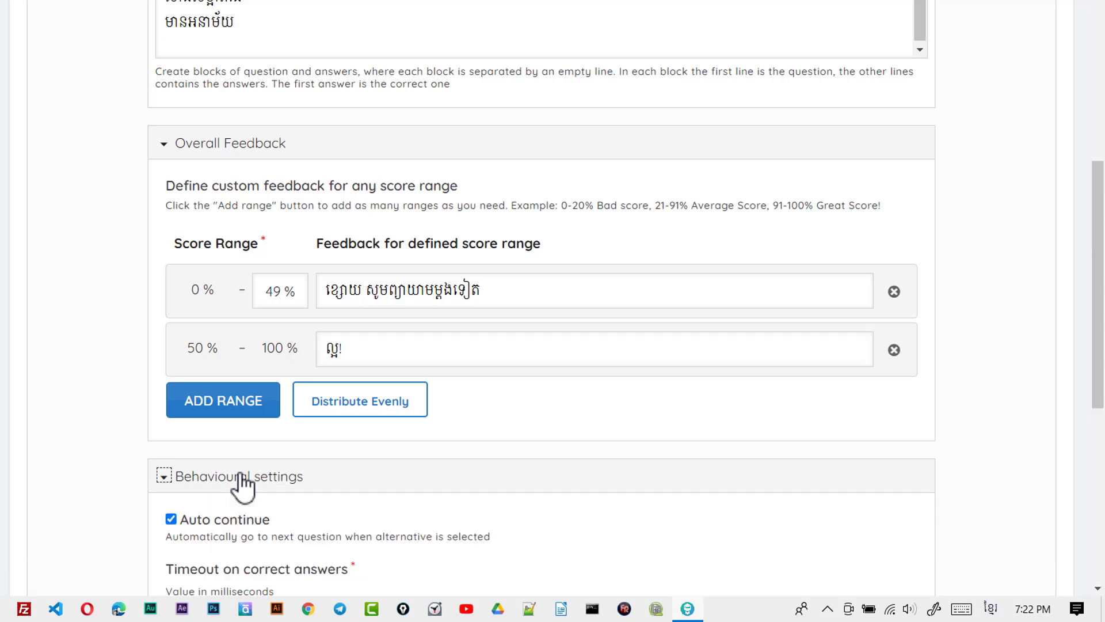
pyautogui.scroll(-3, 242, 483)
pyautogui.scroll(-4, 242, 486)
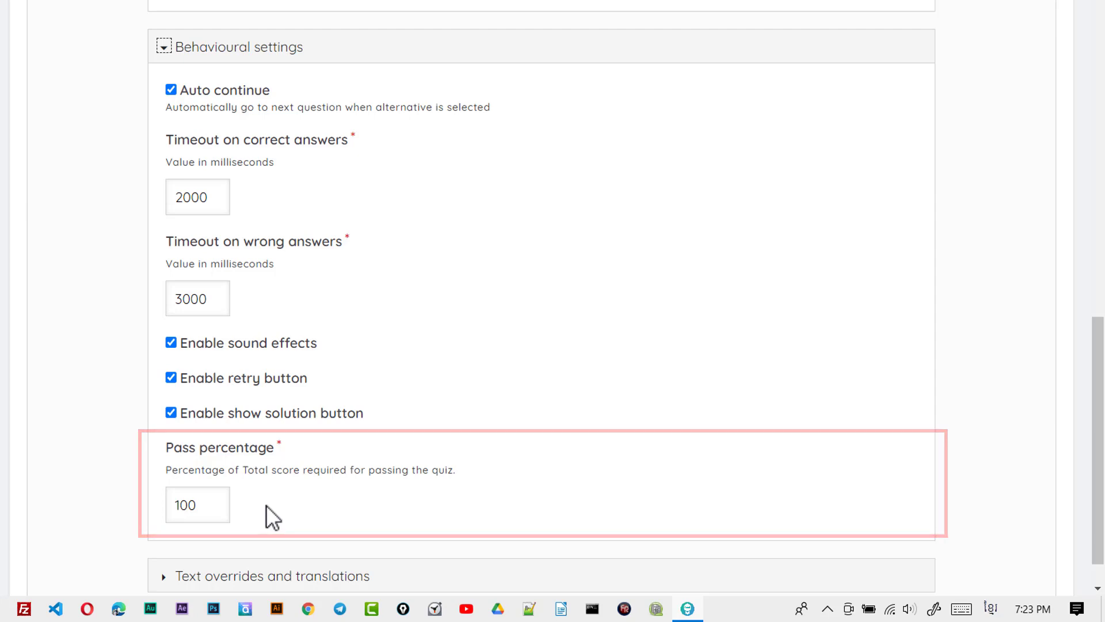
# Change the language of the text overrides and translations to Cambodian and accept the reset.
pyautogui.scroll(-1, 265, 506)
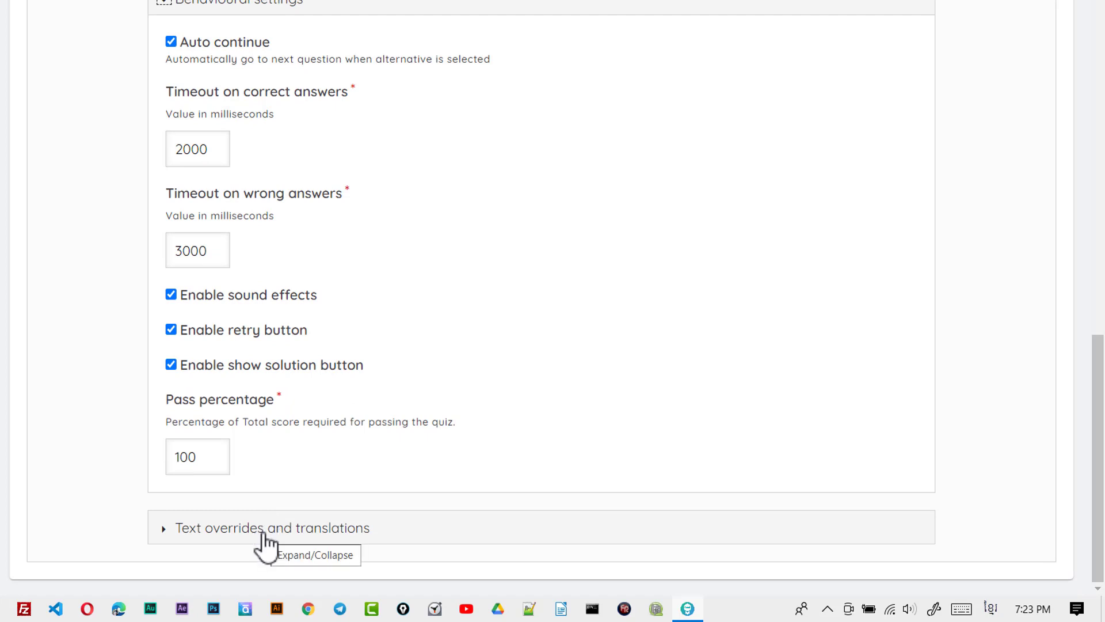
pyautogui.click(266, 528)
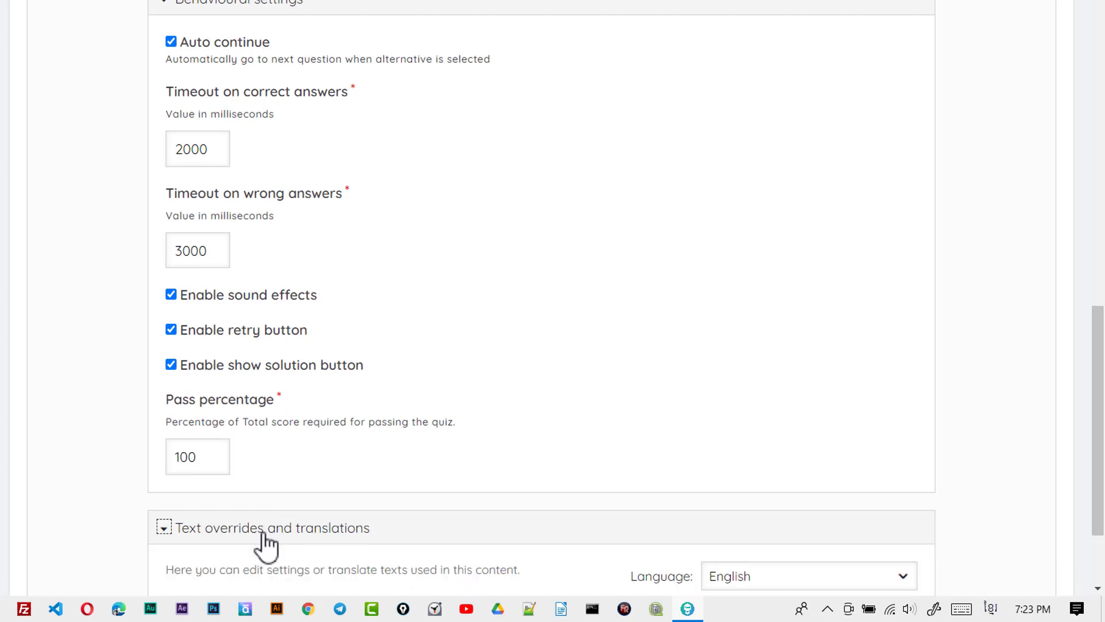
pyautogui.scroll(-3, 266, 545)
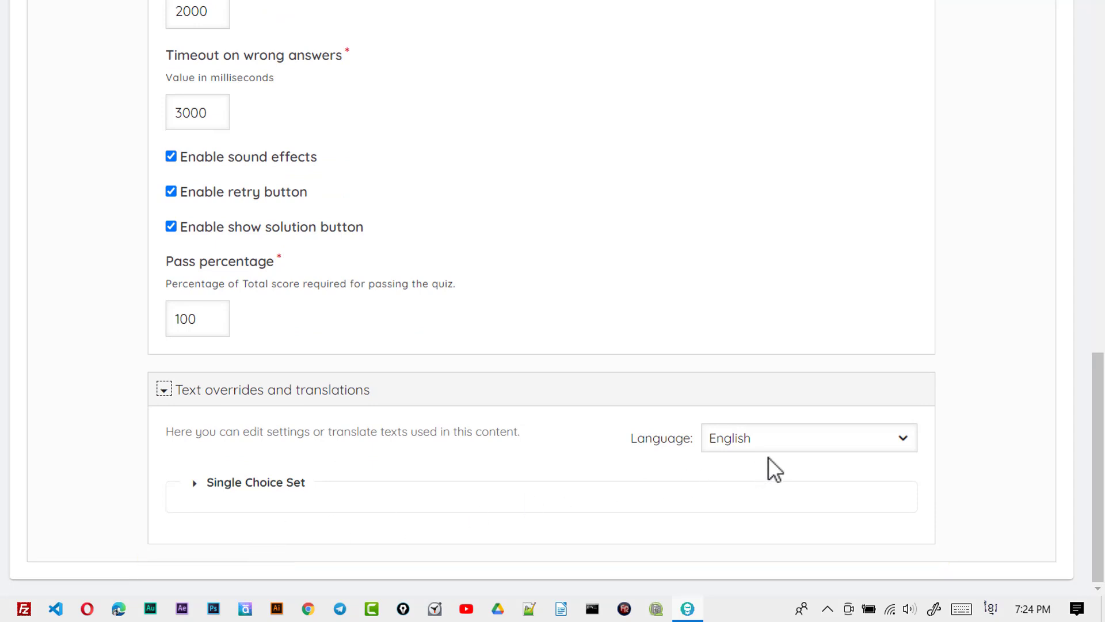
pyautogui.click(795, 441)
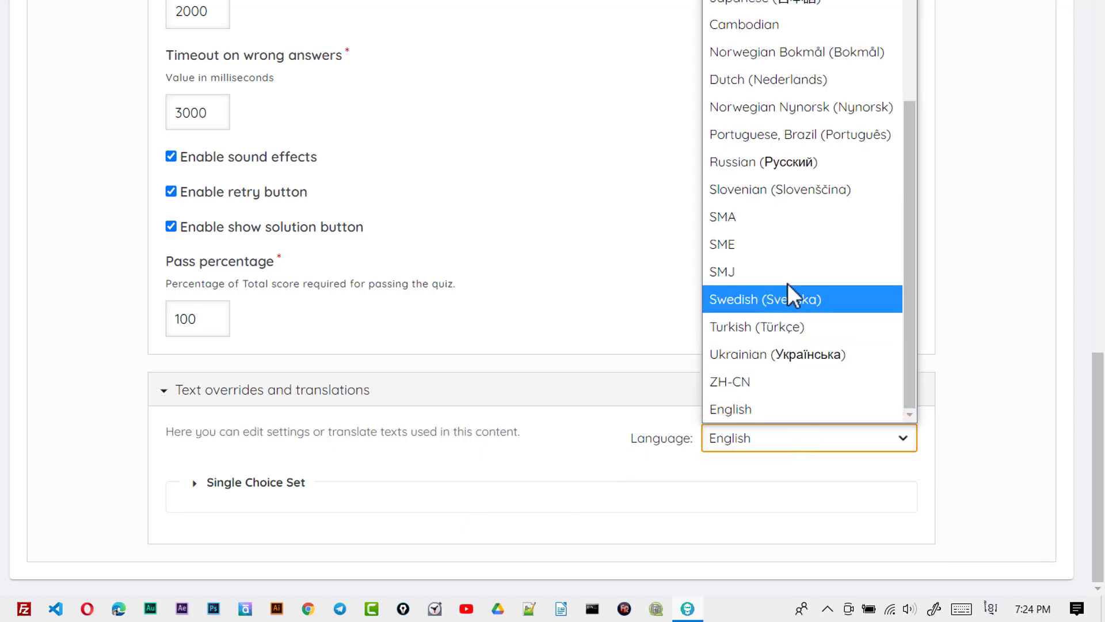
pyautogui.click(773, 26)
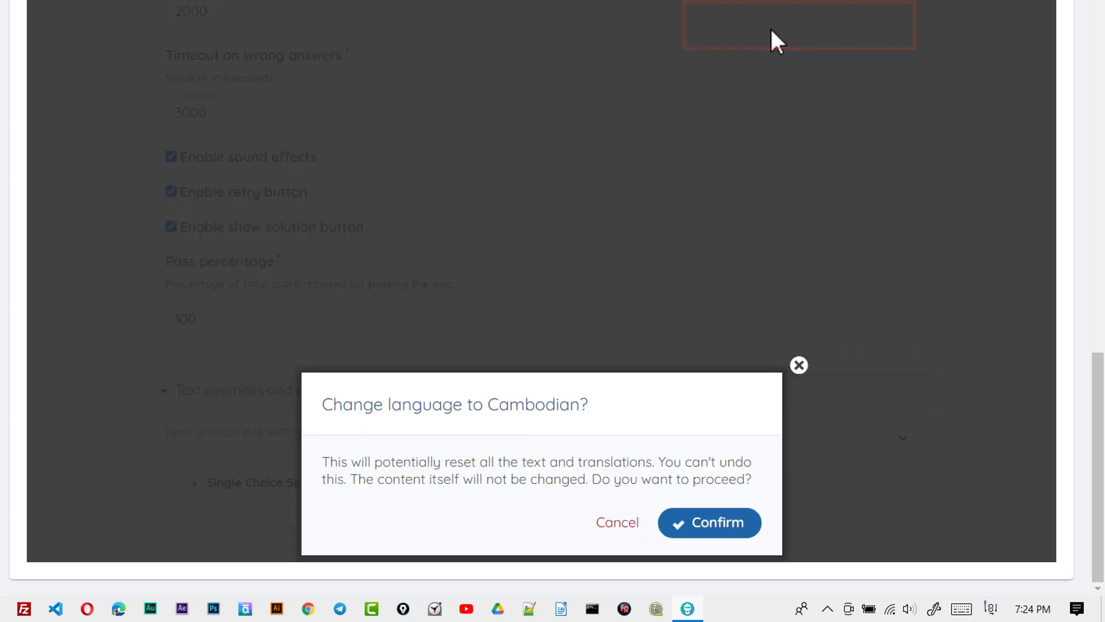
pyautogui.click(683, 530)
# Preview the finished Single Choice Set in view mode.
pyautogui.scroll(8, 655, 251)
pyautogui.scroll(10, 655, 251)
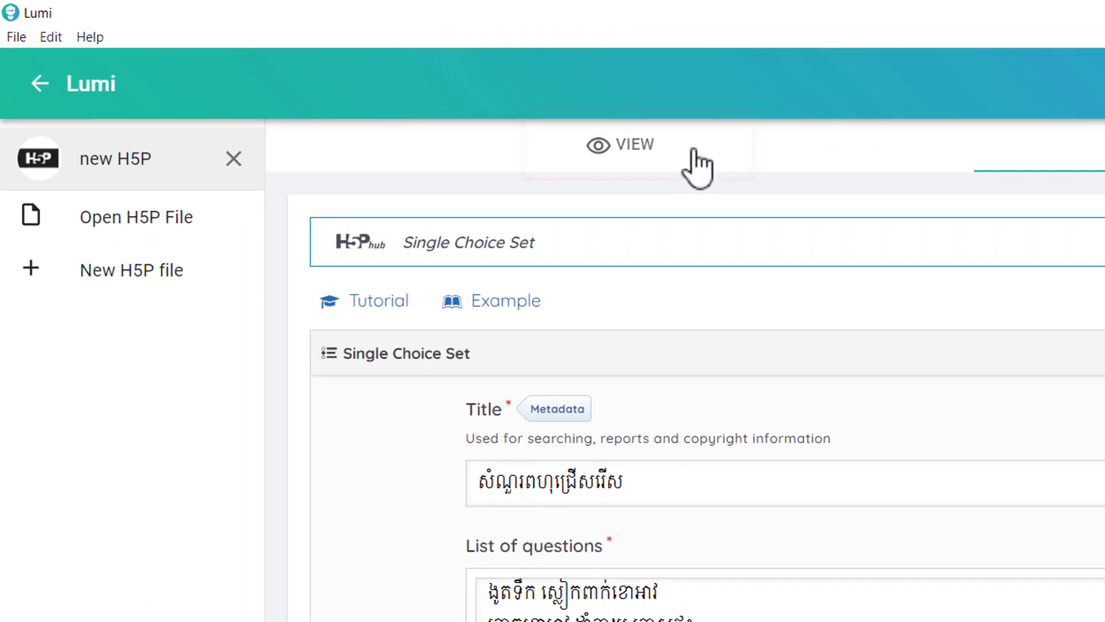
pyautogui.click(694, 151)
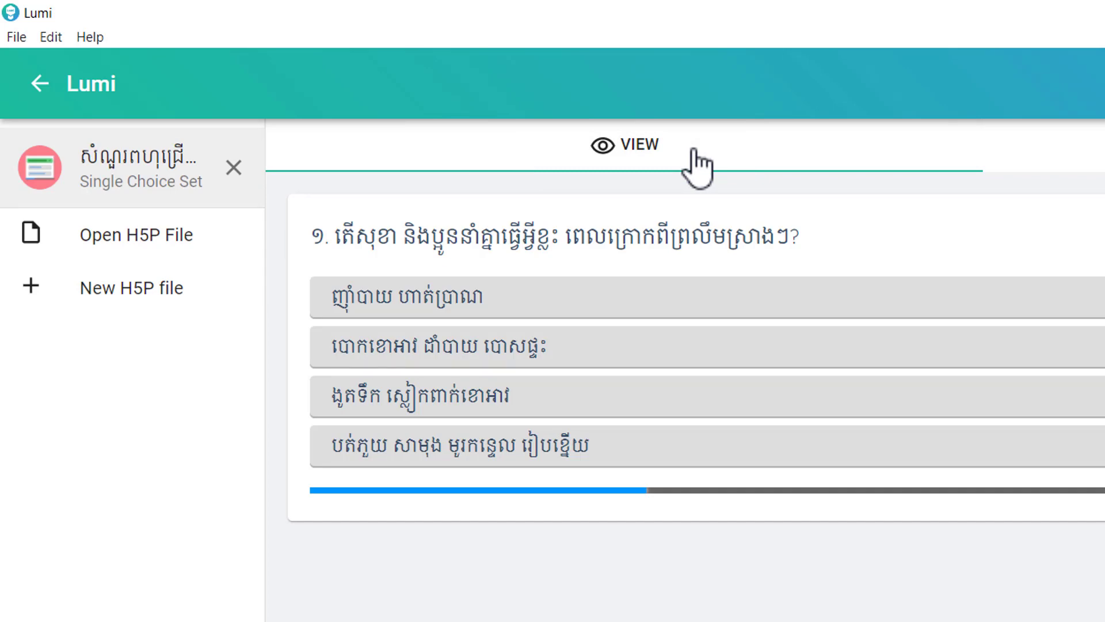
# Save the quiz as an H5P file in the Documents folder.
pyautogui.click(19, 39)
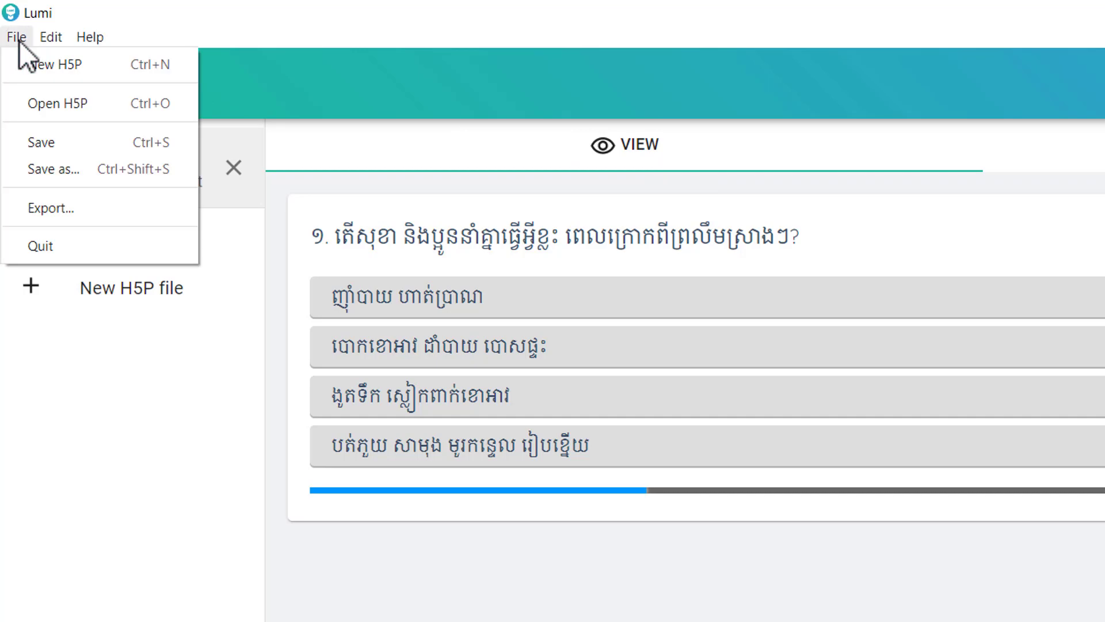
pyautogui.click(33, 141)
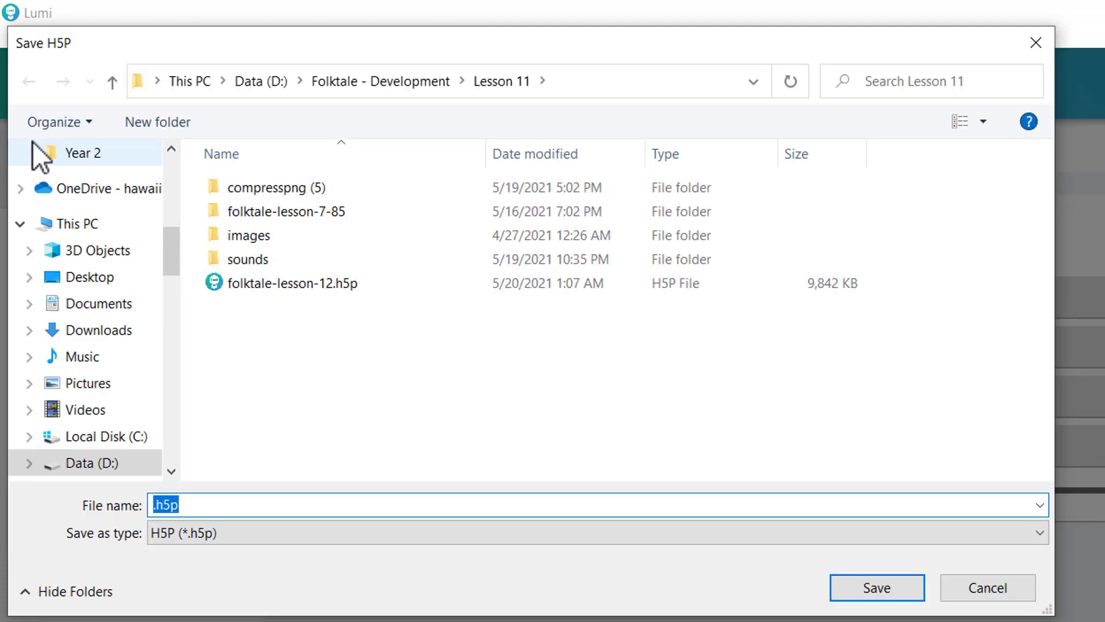
pyautogui.click(83, 306)
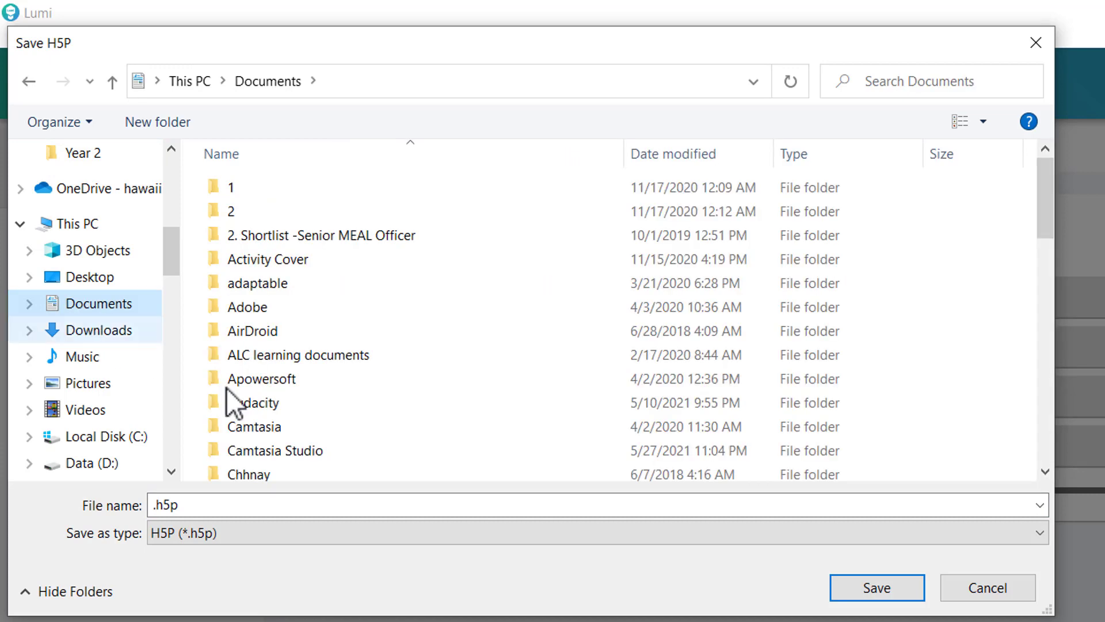
pyautogui.click(896, 587)
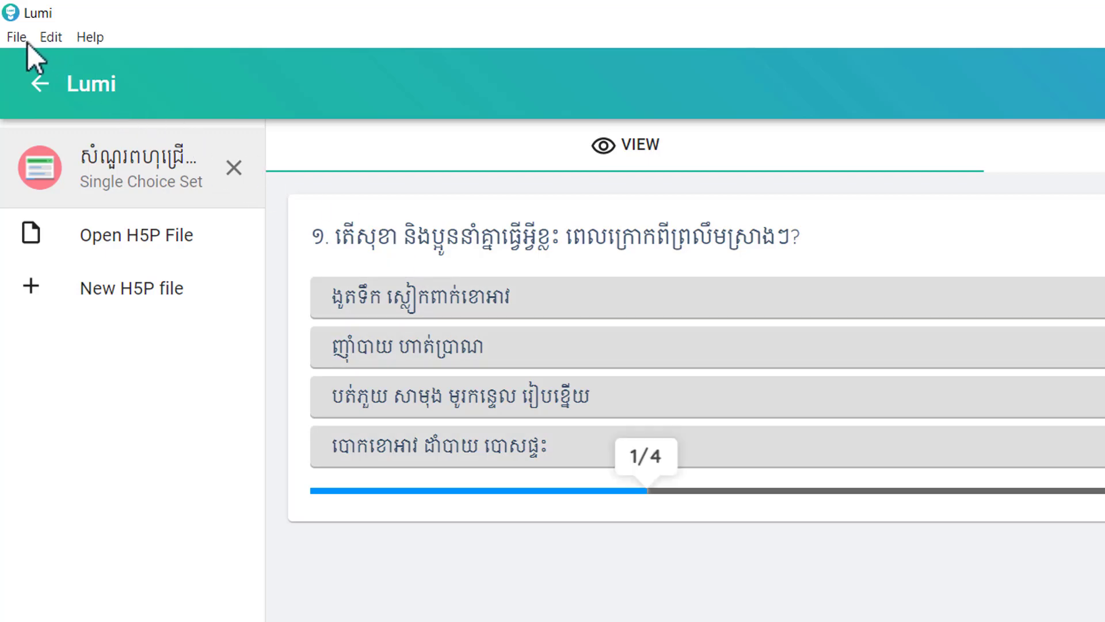
# Set up the quiz's export as an all-in-one HTML file with the reporter switched off.
pyautogui.click(27, 41)
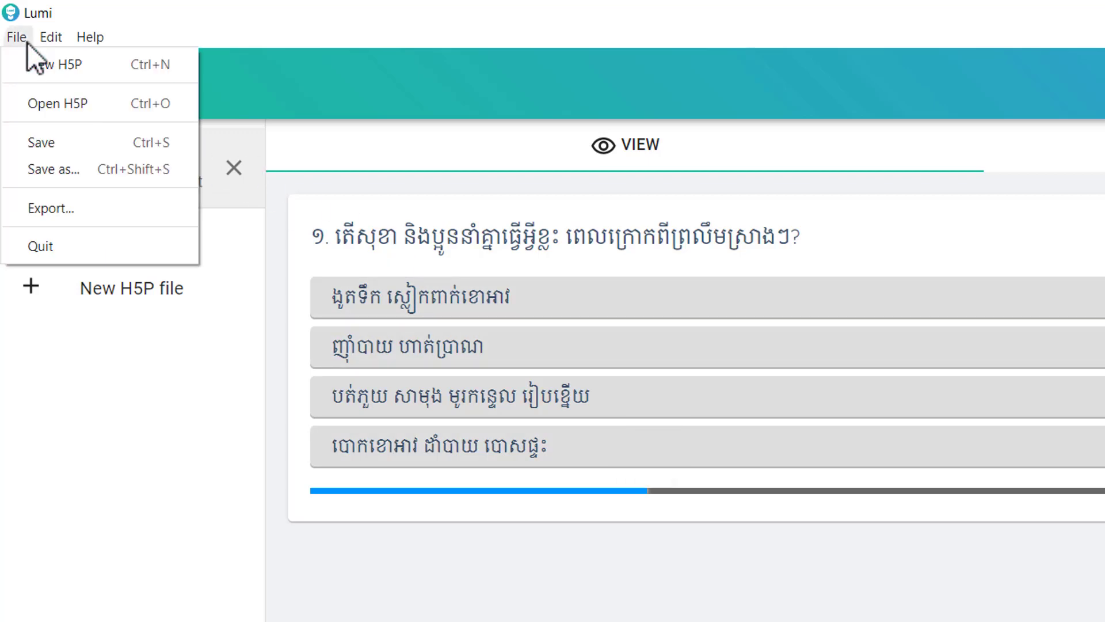
pyautogui.click(60, 208)
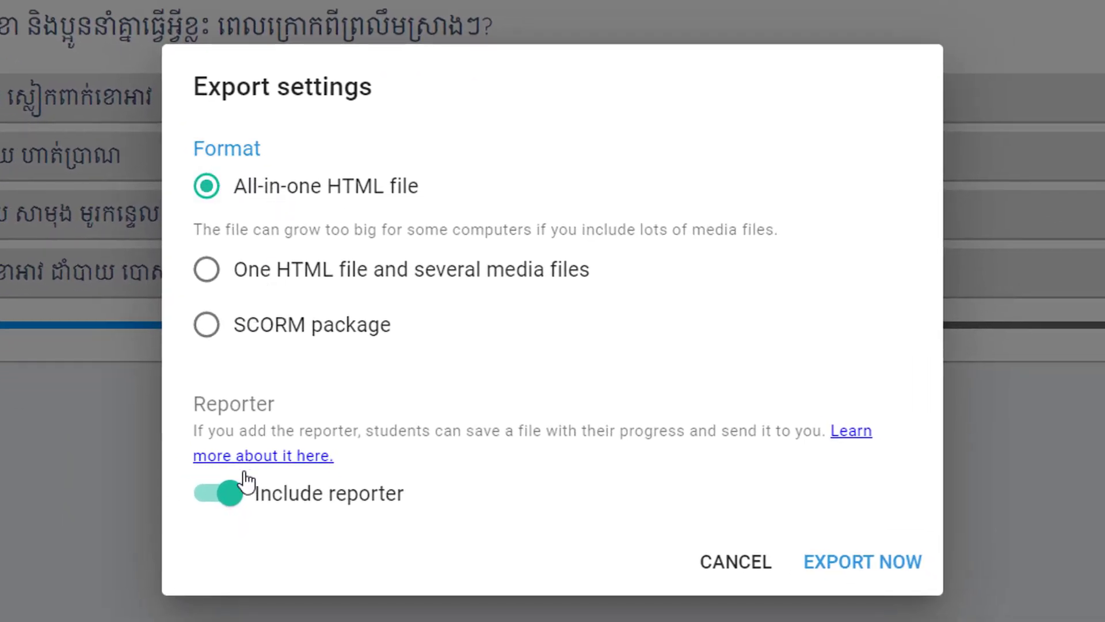
pyautogui.click(236, 495)
pyautogui.click(864, 580)
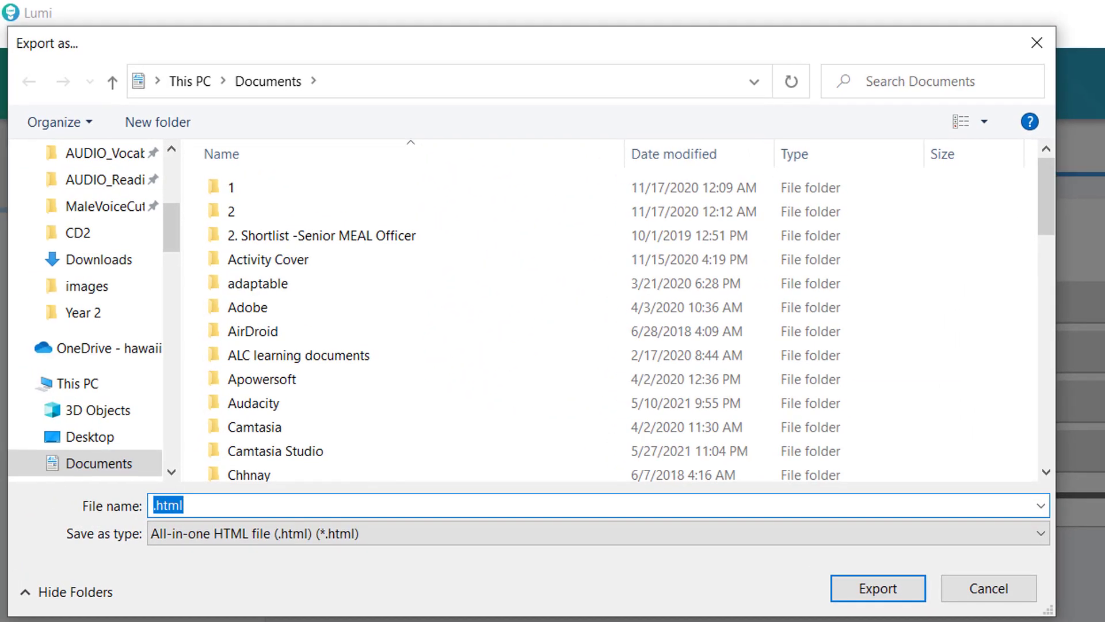
# Name the exported HTML file "single choice set" and export it to the Documents folder.
pyautogui.click(156, 505)
pyautogui.write('single choice set')
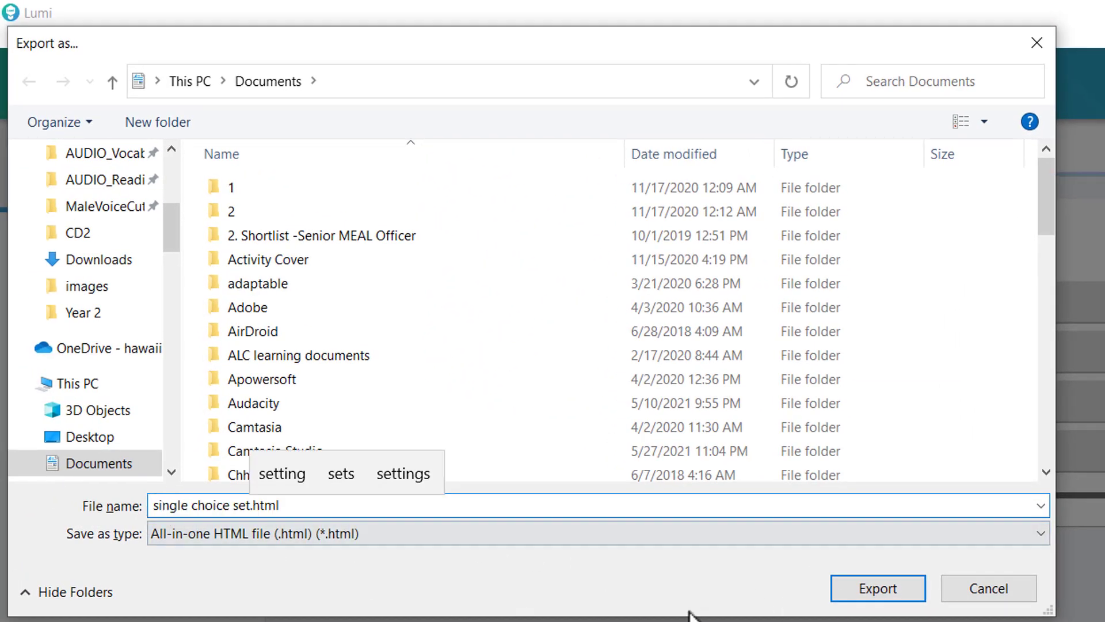
pyautogui.click(848, 595)
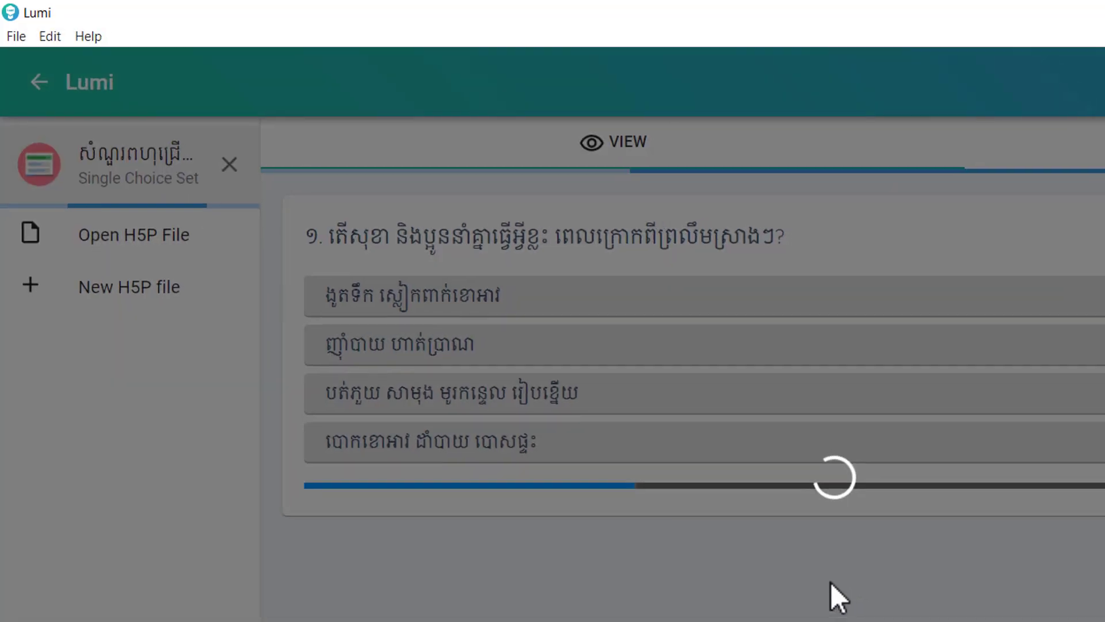